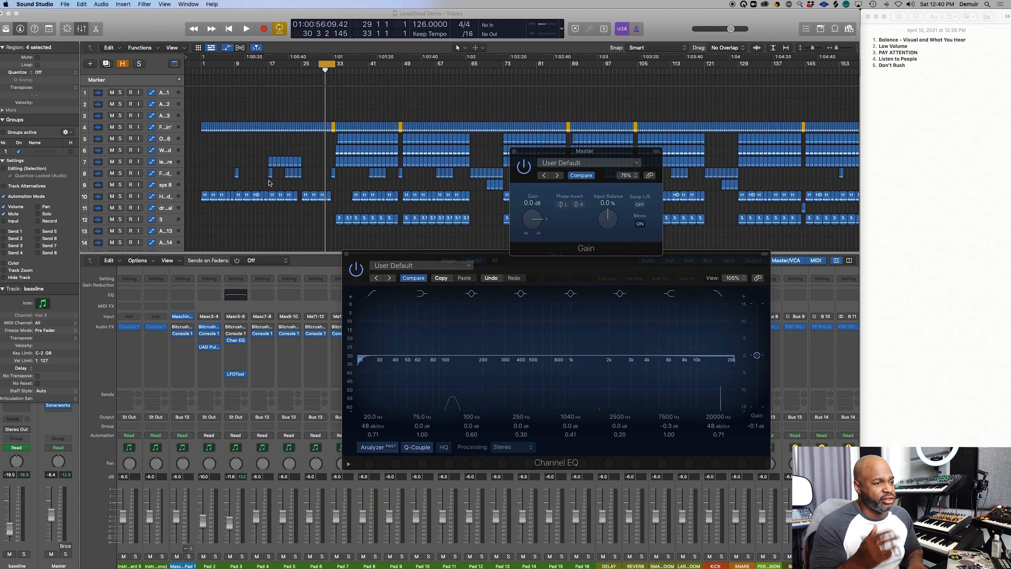
# Play the looped section around bar 29 and stop it, watching the Channel EQ analyzer.
pyautogui.click(229, 29)
pyautogui.click(247, 29)
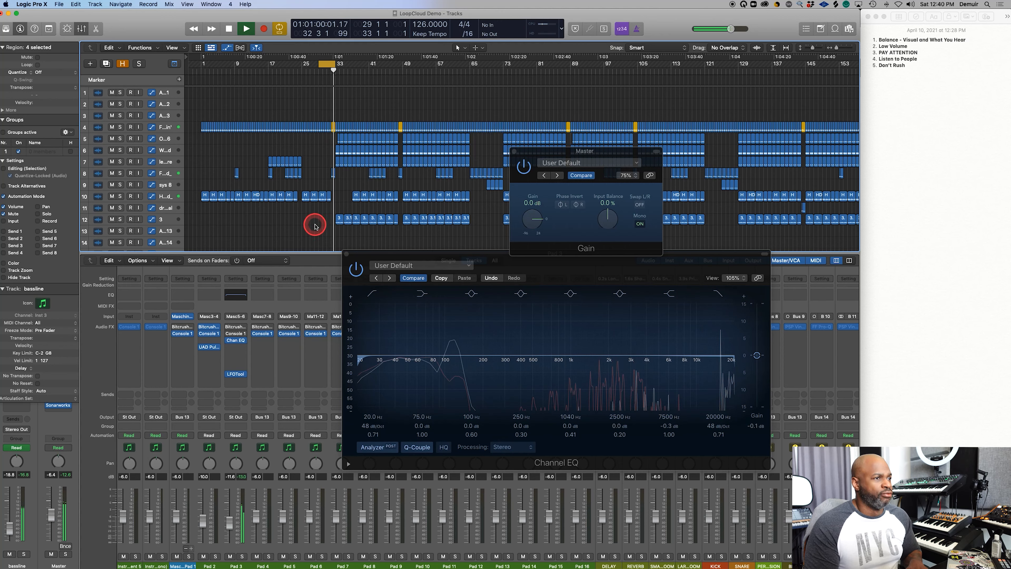
pyautogui.press('space')
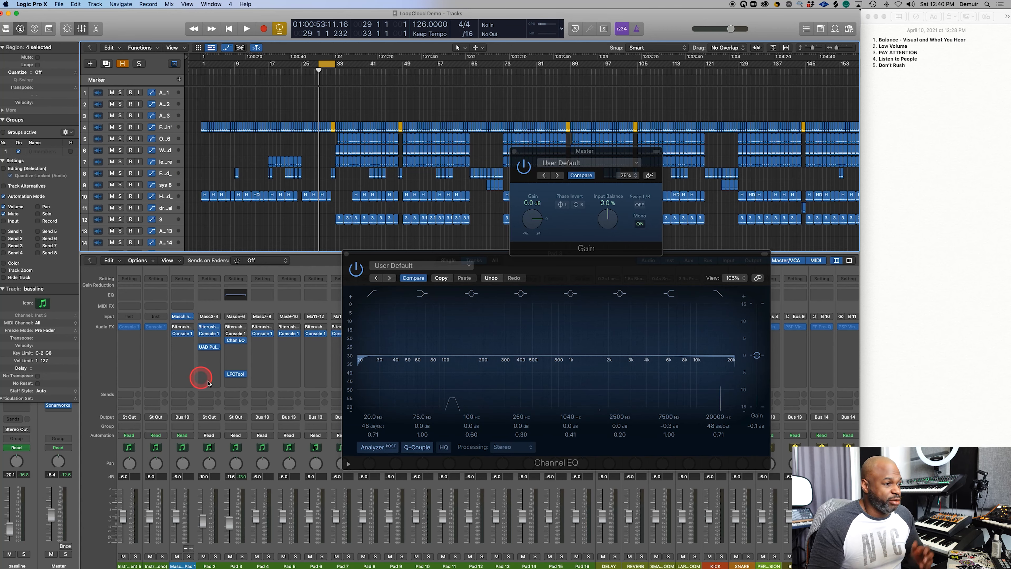
# Move the Master Gain window over the track headers and place the Pad 3 Channel EQ window clear of the mixer faders.
pyautogui.hscroll(5, 204, 496)
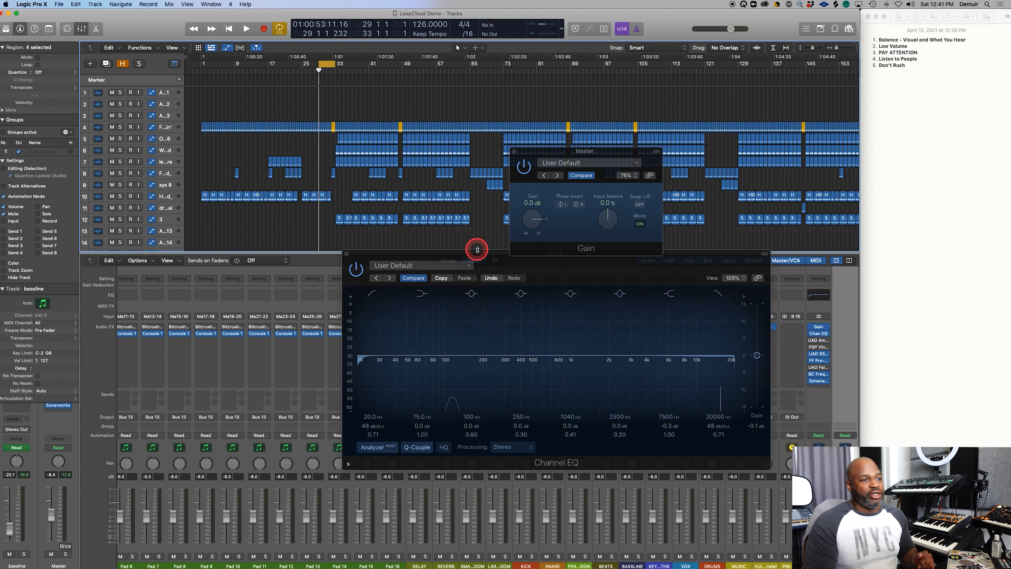
pyautogui.moveTo(477, 253); pyautogui.dragTo(259, 263)
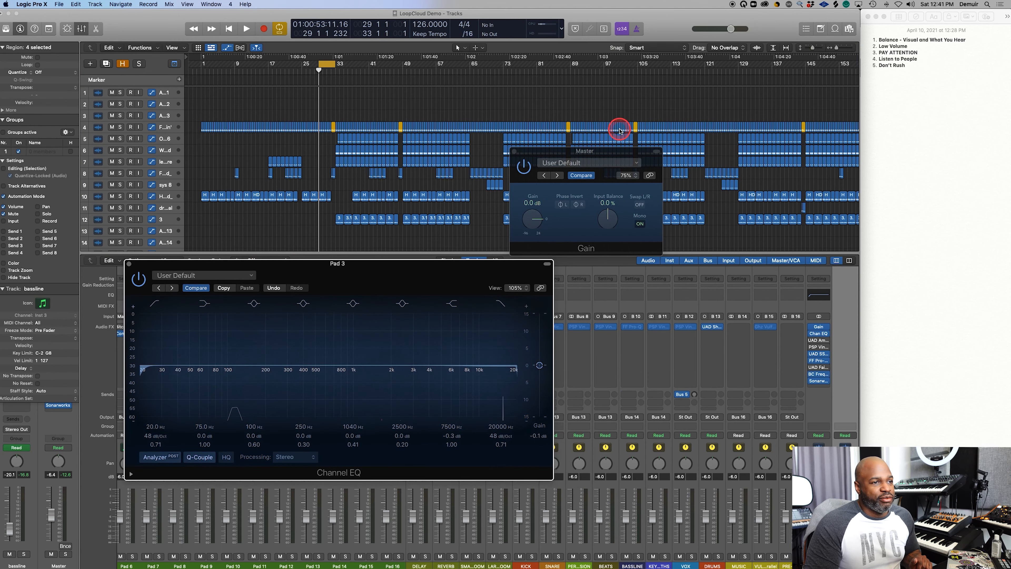
pyautogui.moveTo(573, 153); pyautogui.dragTo(147, 142)
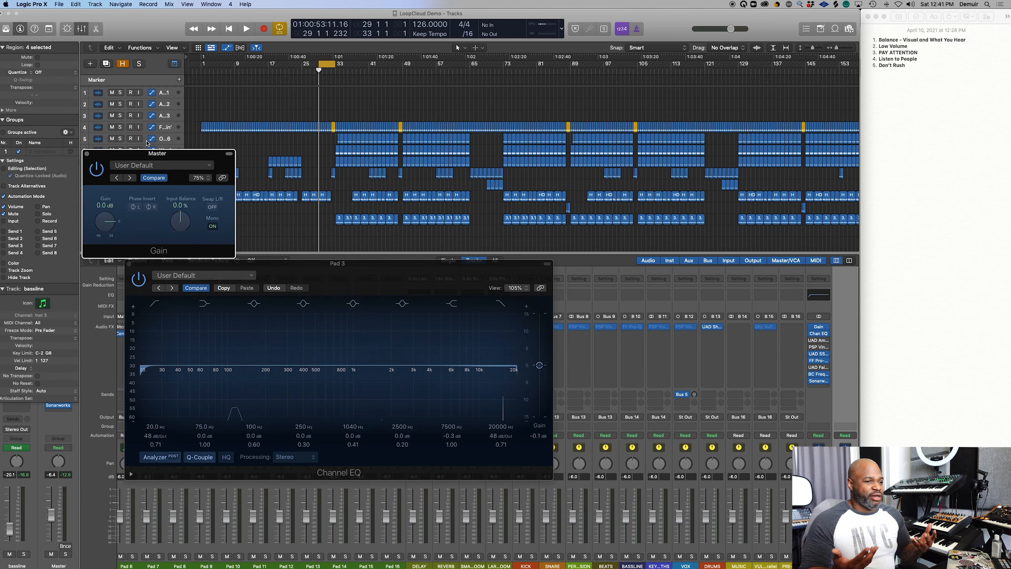
pyautogui.moveTo(309, 266); pyautogui.dragTo(386, 194)
pyautogui.click(438, 231)
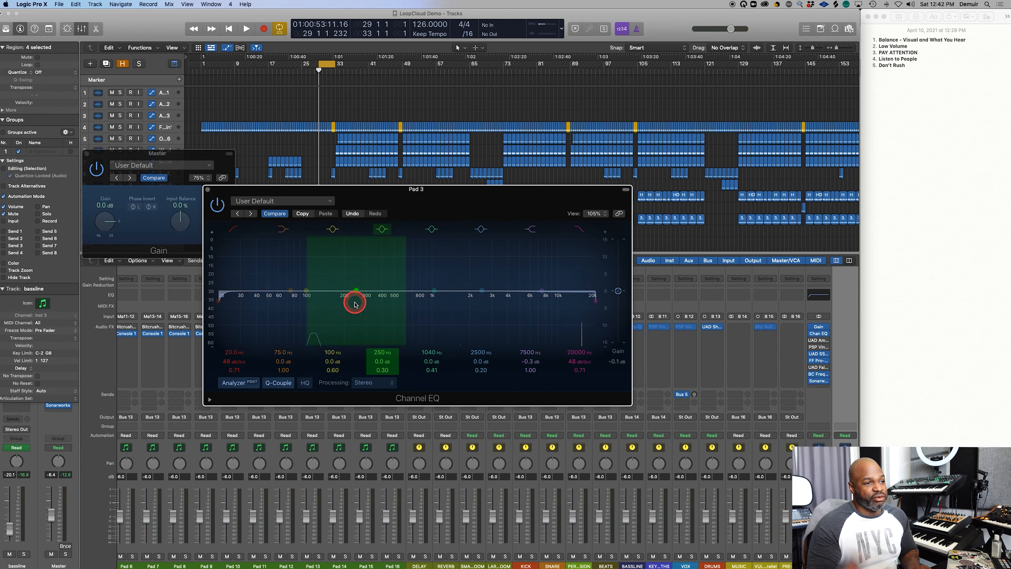
# Play the loop and examine Pad 3's low and high frequencies in Channel EQ, checking the Console 1 display as well.
pyautogui.press('space')
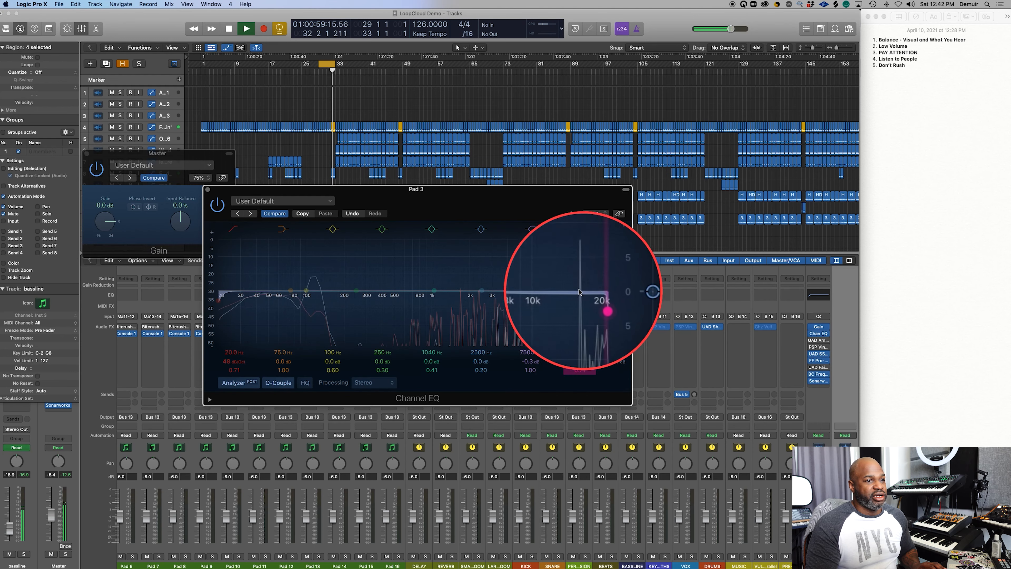
pyautogui.press('space')
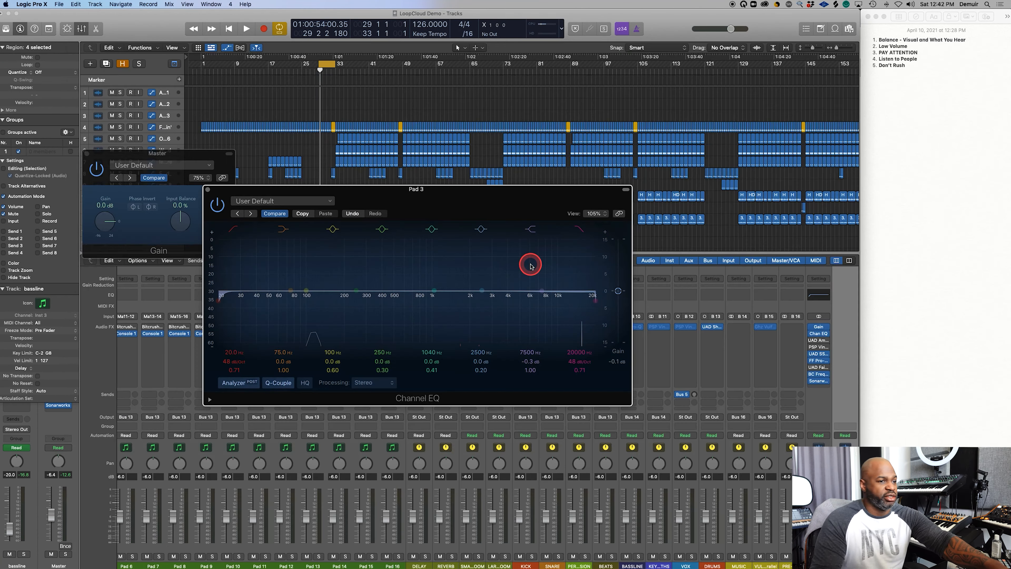
pyautogui.press('space')
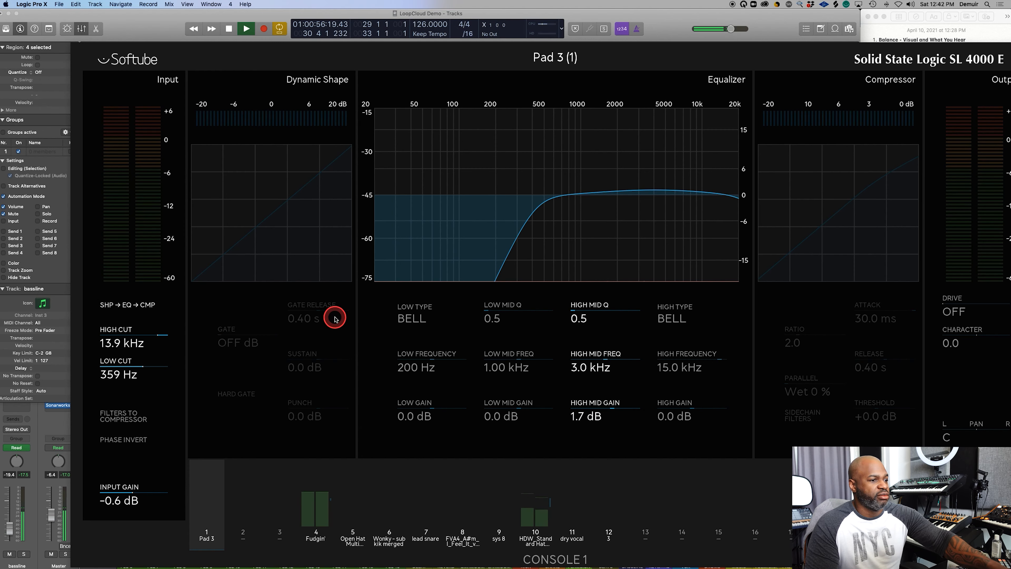
pyautogui.press('Escape')
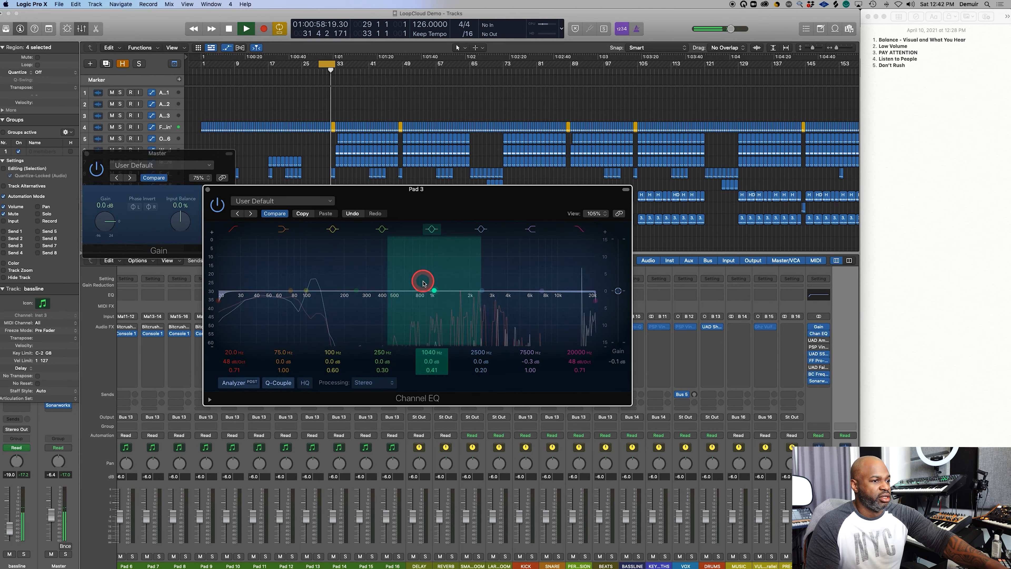
pyautogui.press('super+shift+c')
pyautogui.press('Escape')
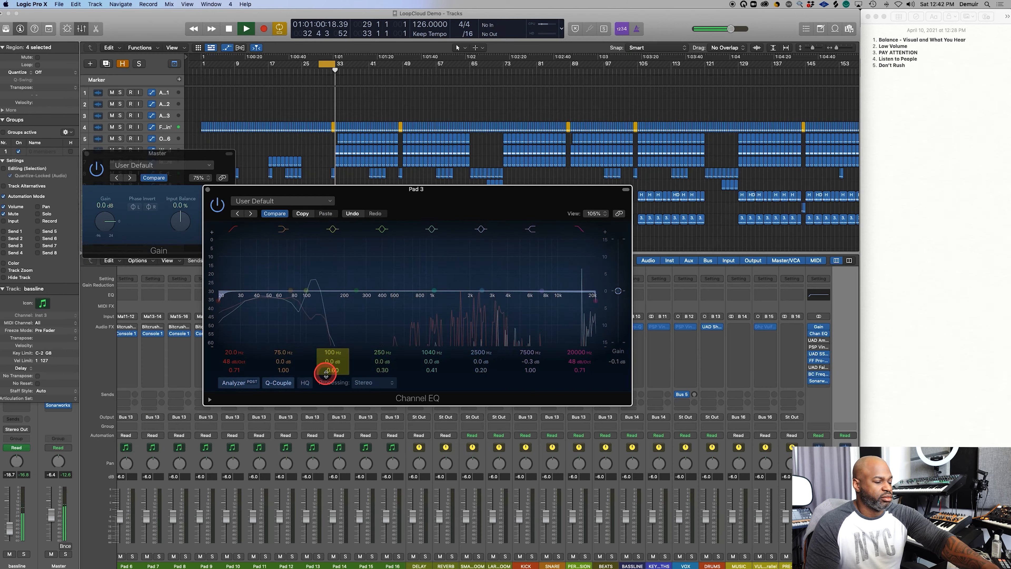
pyautogui.press('space')
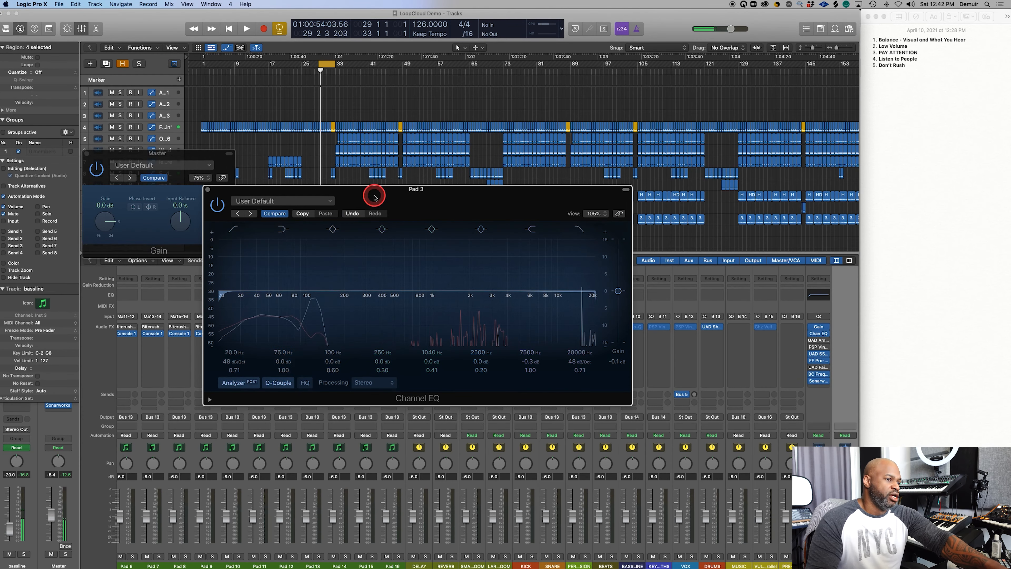
# Move the Channel EQ window down over the mixer and enable the Console 1 plug-in on Pad 3.
pyautogui.moveTo(379, 189); pyautogui.dragTo(410, 301)
pyautogui.hscroll(-10, 170, 375)
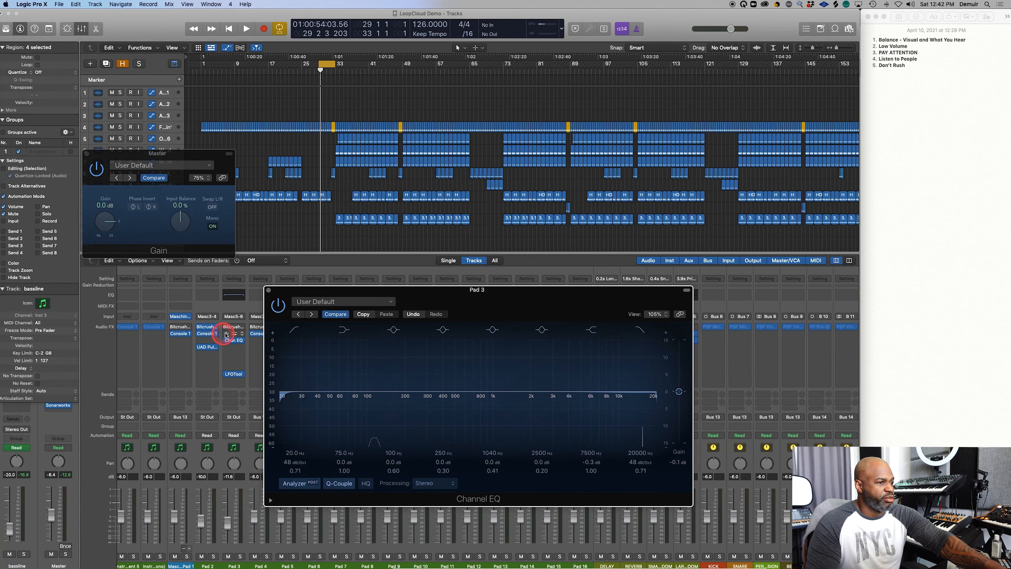
pyautogui.click(226, 334)
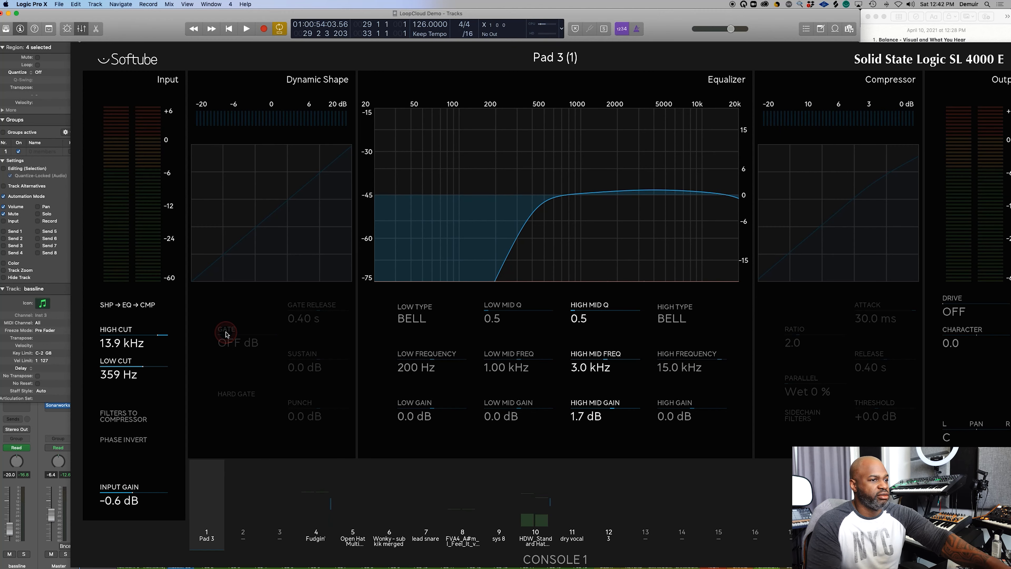
# Play the loop and examine Pad 3's low-frequency content below the low cut in the Console 1 equalizer.
pyautogui.press('space')
pyautogui.click(500, 318)
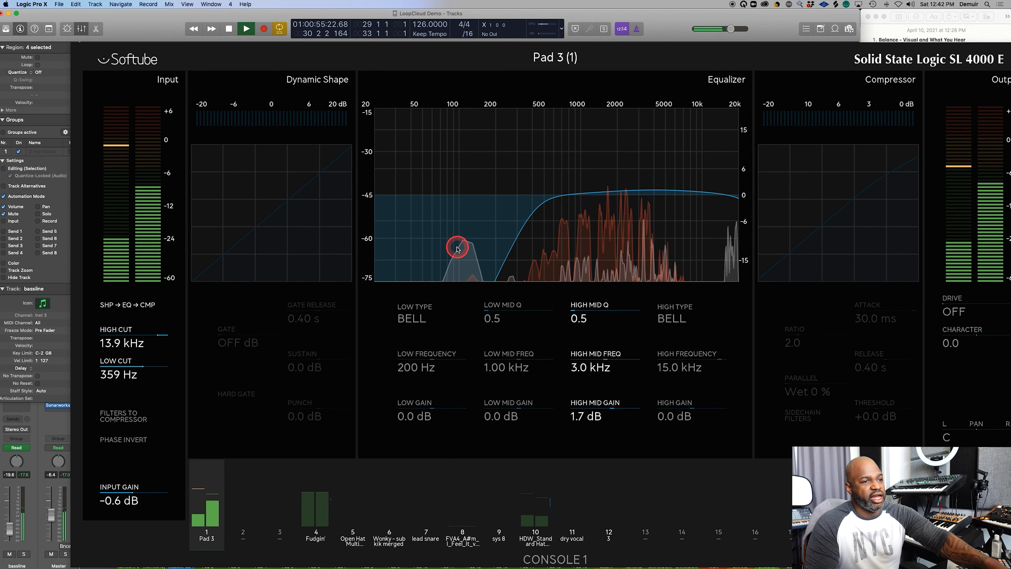
pyautogui.hotkey('ctrl', 'shift', 'c')
pyautogui.hotkey('ctrl', 'shift', 'c')
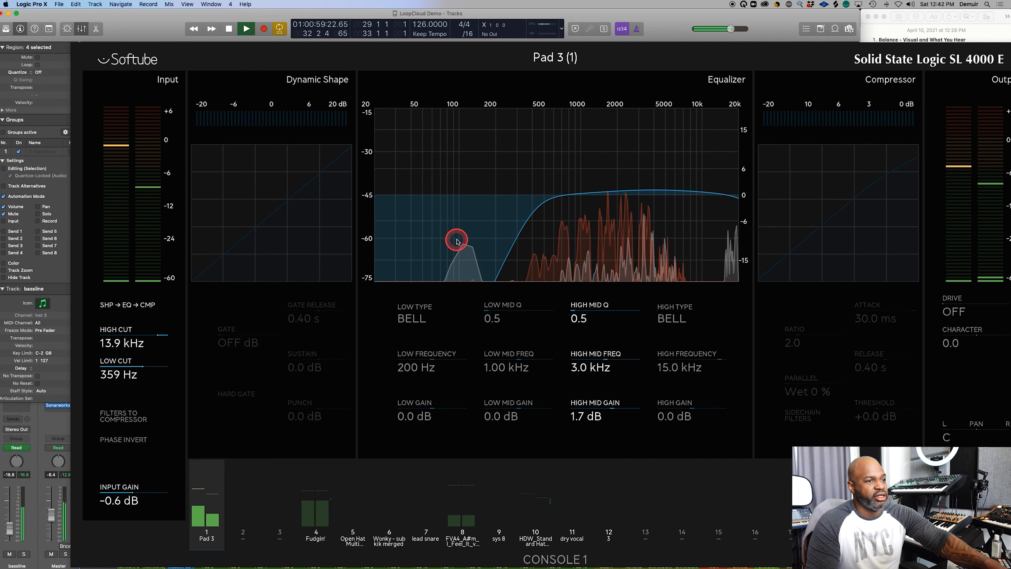
pyautogui.hotkey('ctrl', 'shift', 'c')
pyautogui.hotkey('ctrl', 'shift', 'c')
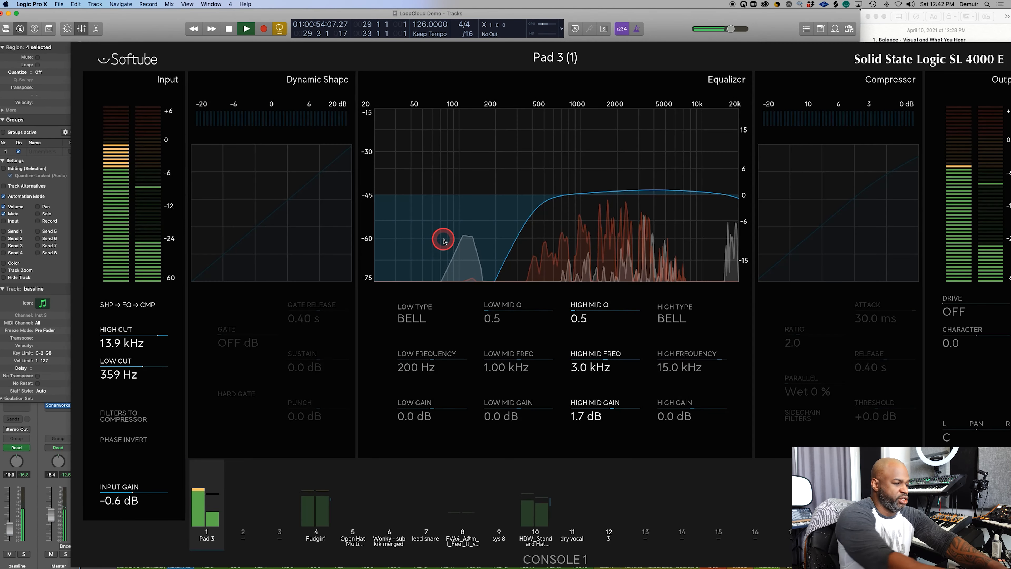
pyautogui.hotkey('ctrl', 'shift', 'c')
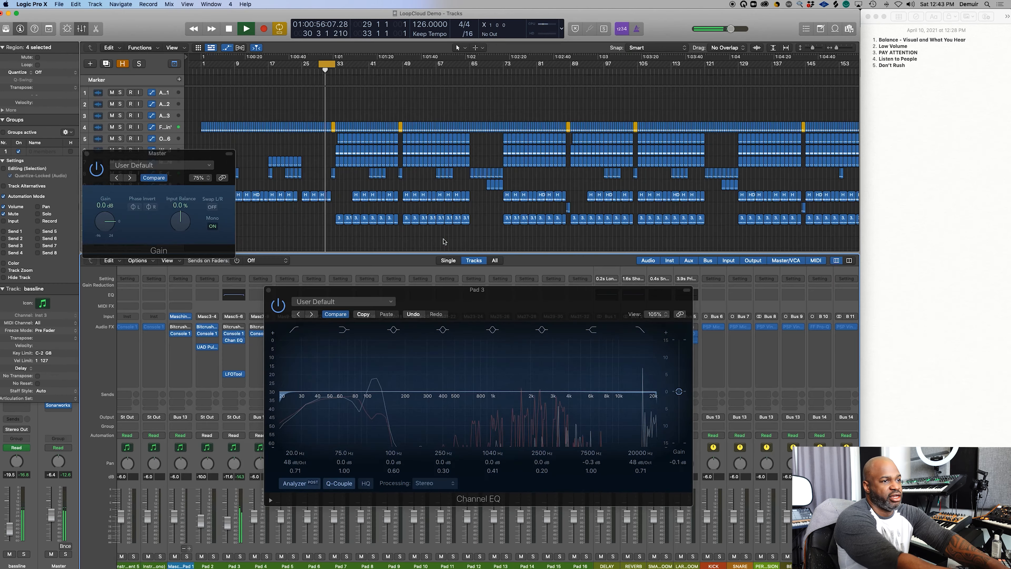
# Set Pad 3's Console 1 low cut to 628 Hz, check the high end during playback, and close the Console 1 display.
pyautogui.hotkey('ctrl', 'shift', 'c')
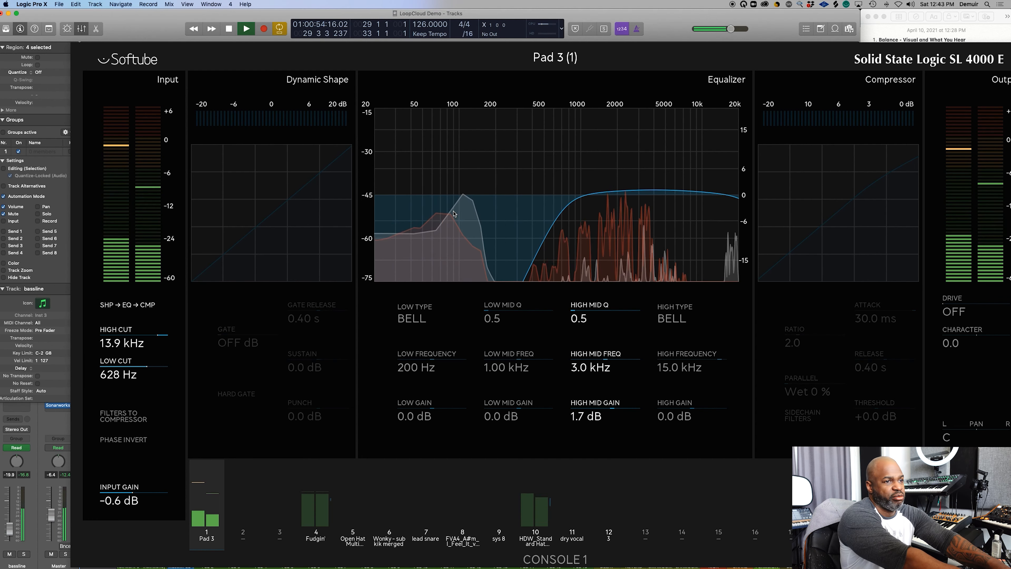
pyautogui.moveTo(905, 70)
pyautogui.mouseDown()
pyautogui.moveTo(706, 212)
pyautogui.moveTo(725, 189)
pyautogui.moveTo(724, 200)
pyautogui.mouseUp()
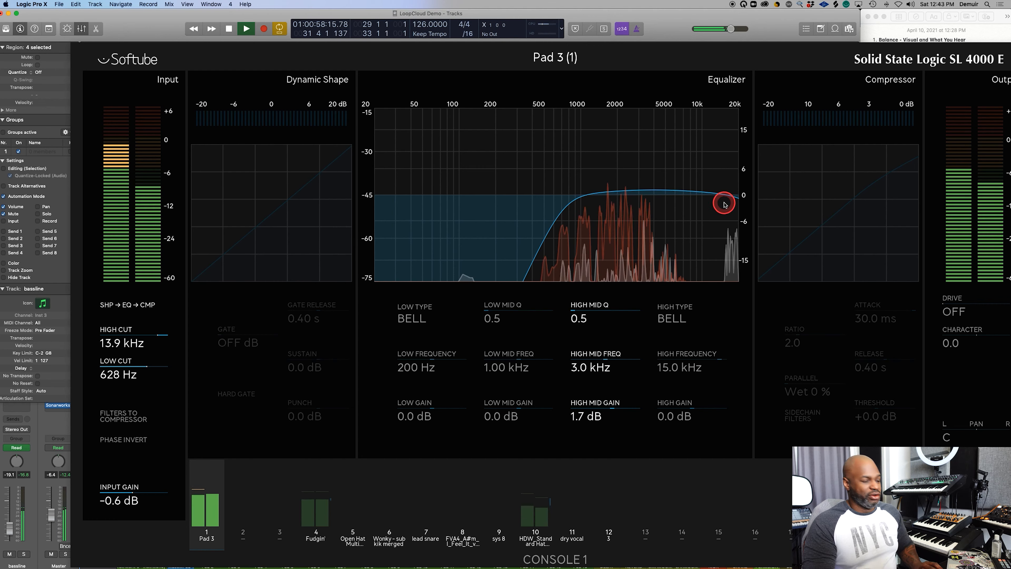
pyautogui.press('ctrl')
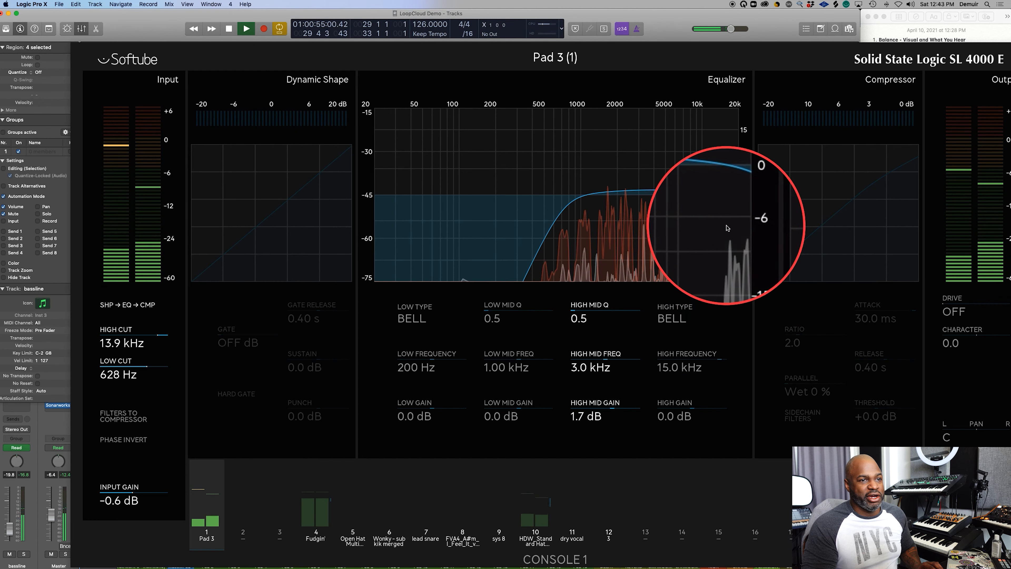
pyautogui.press('space')
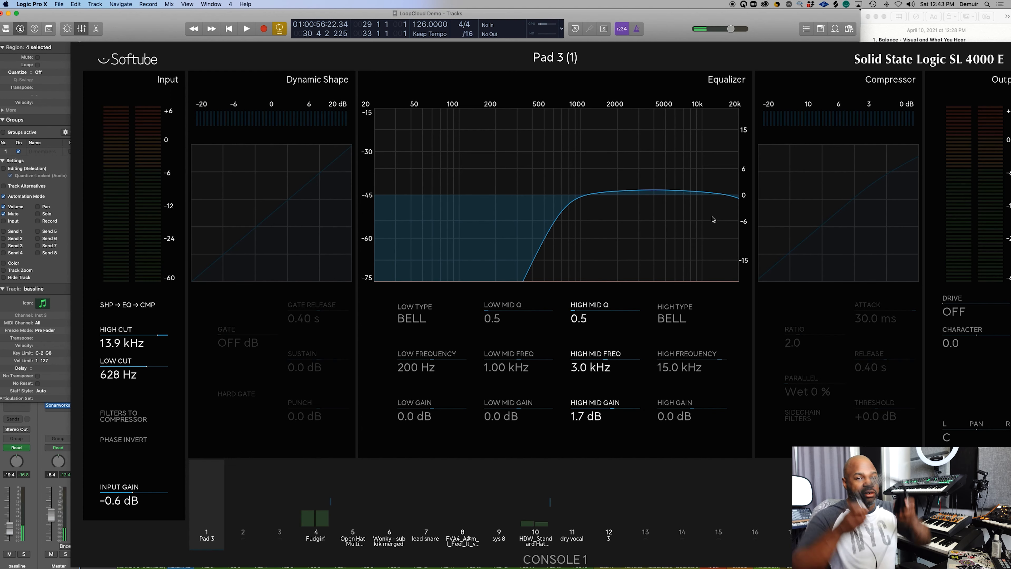
pyautogui.click(670, 26)
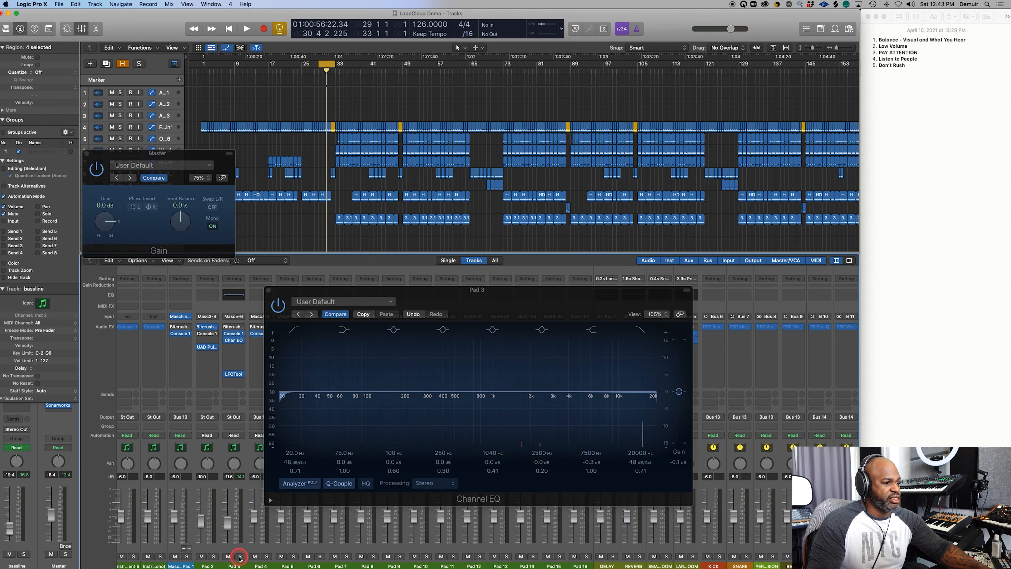
# Solo Pad 3 and play it while examining its high-frequency spike in Channel EQ.
pyautogui.click(243, 557)
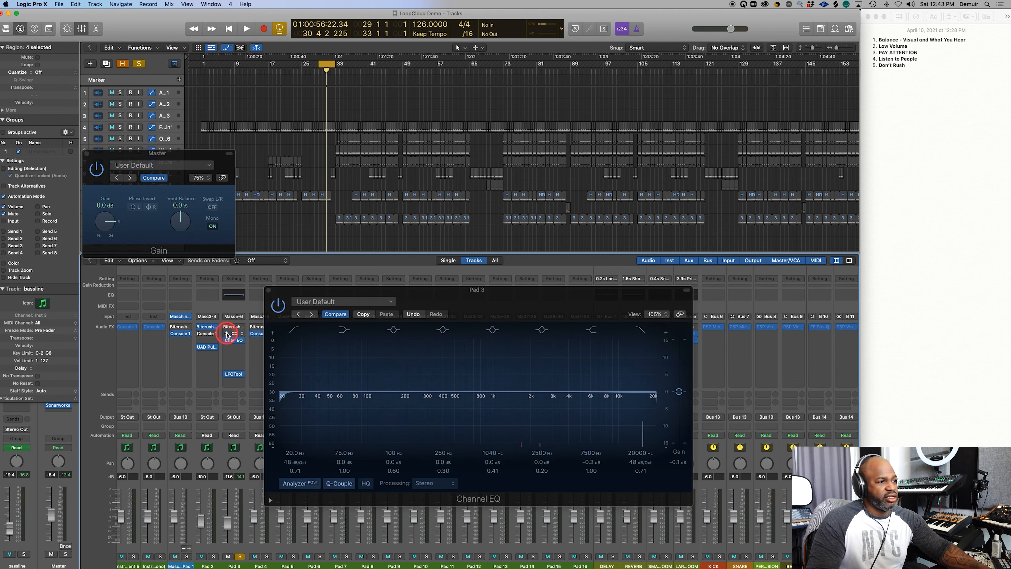
pyautogui.press('space')
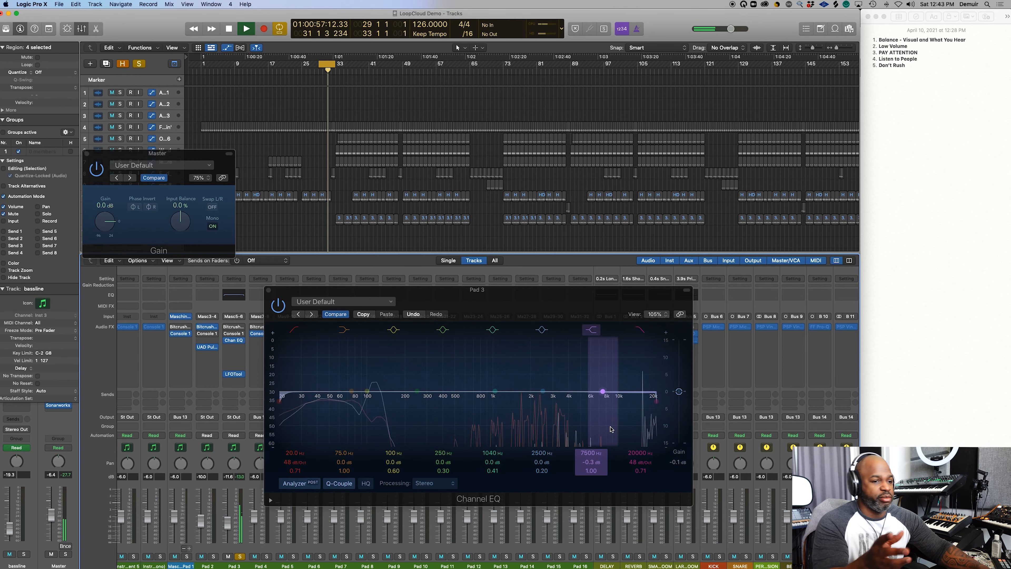
pyautogui.click(653, 379)
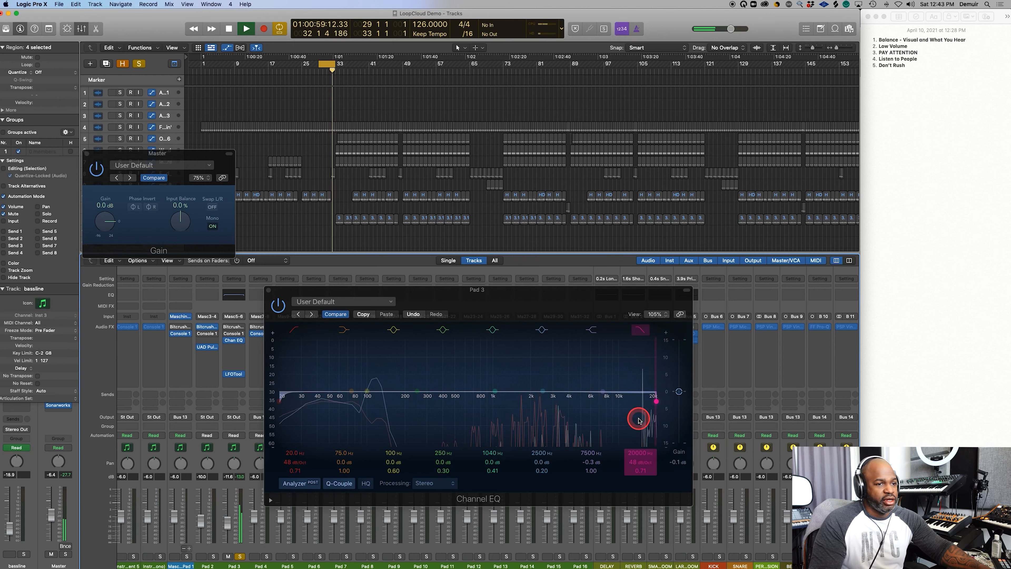
pyautogui.click(590, 462)
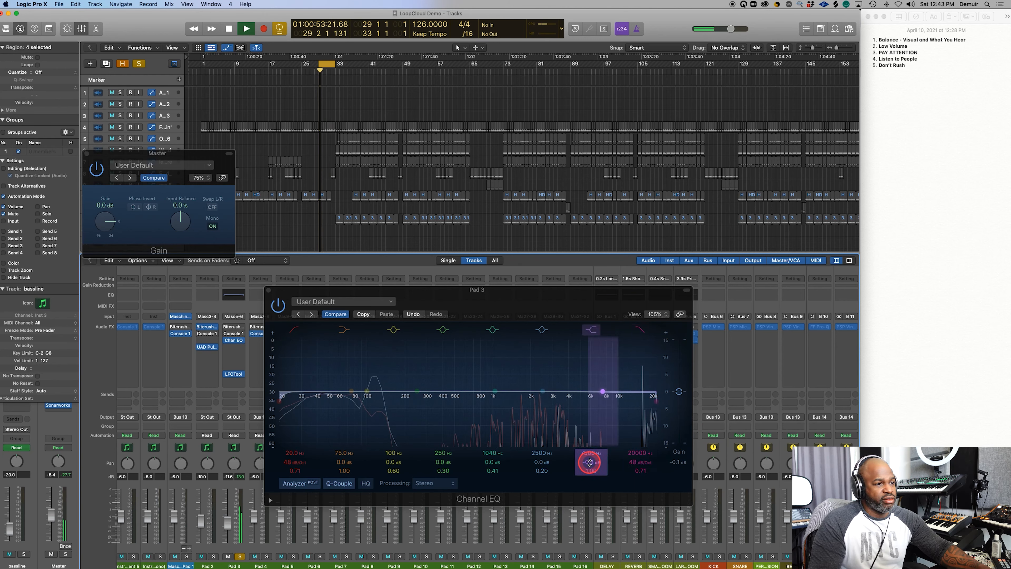
pyautogui.click(706, 310)
pyautogui.click(626, 368)
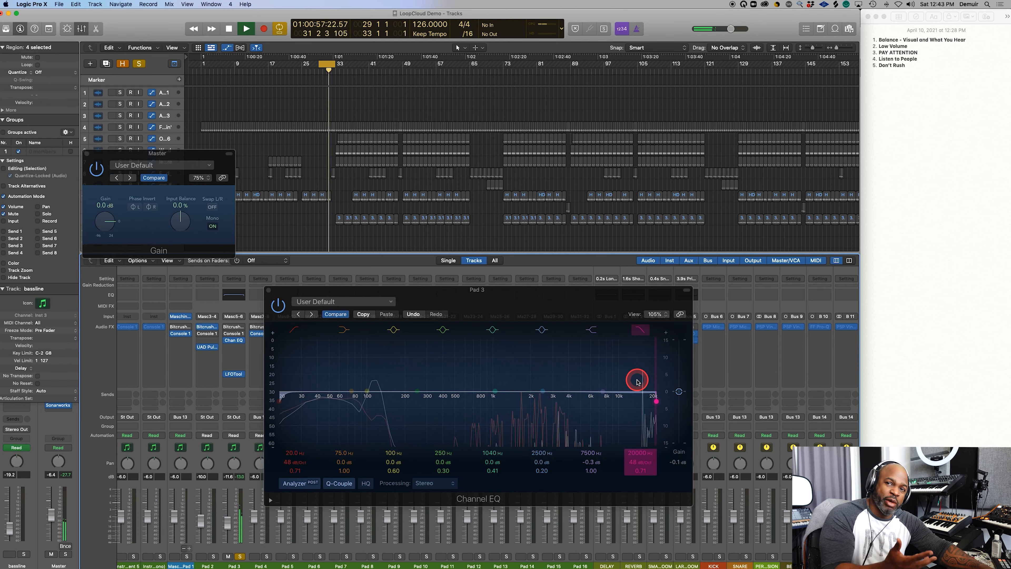
# Audition a 15.3 dB boost on Pad 3's 7500 Hz Channel EQ high shelf, and reset its gain to 0.0 dB.
pyautogui.moveTo(631, 382)
pyautogui.mouseDown()
pyautogui.moveTo(642, 386)
pyautogui.moveTo(642, 372)
pyautogui.moveTo(632, 395)
pyautogui.mouseUp()
pyautogui.moveTo(593, 461); pyautogui.dragTo(600, 463)
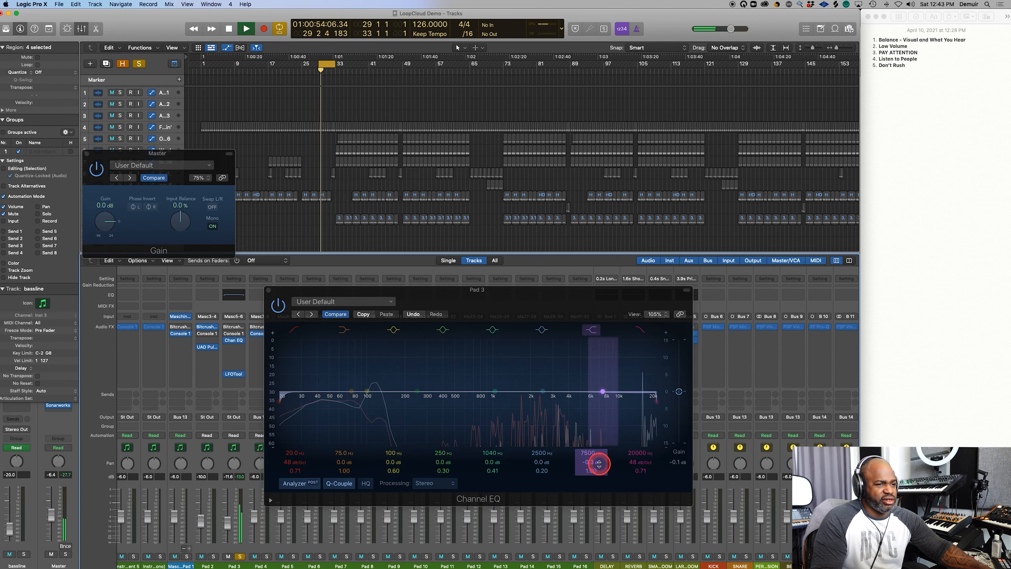
pyautogui.moveTo(591, 462); pyautogui.dragTo(590, 463)
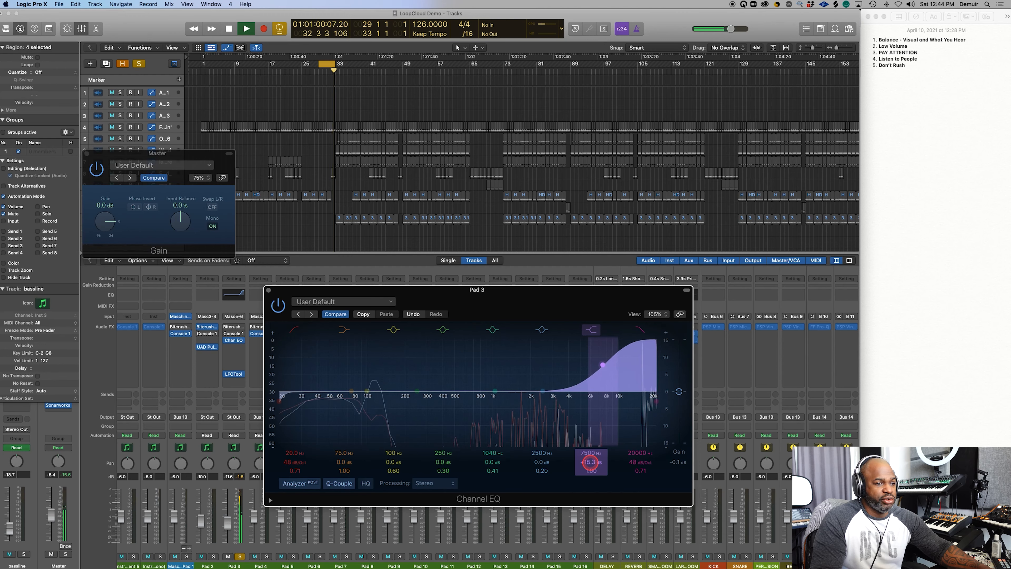
pyautogui.moveTo(589, 462); pyautogui.dragTo(590, 462)
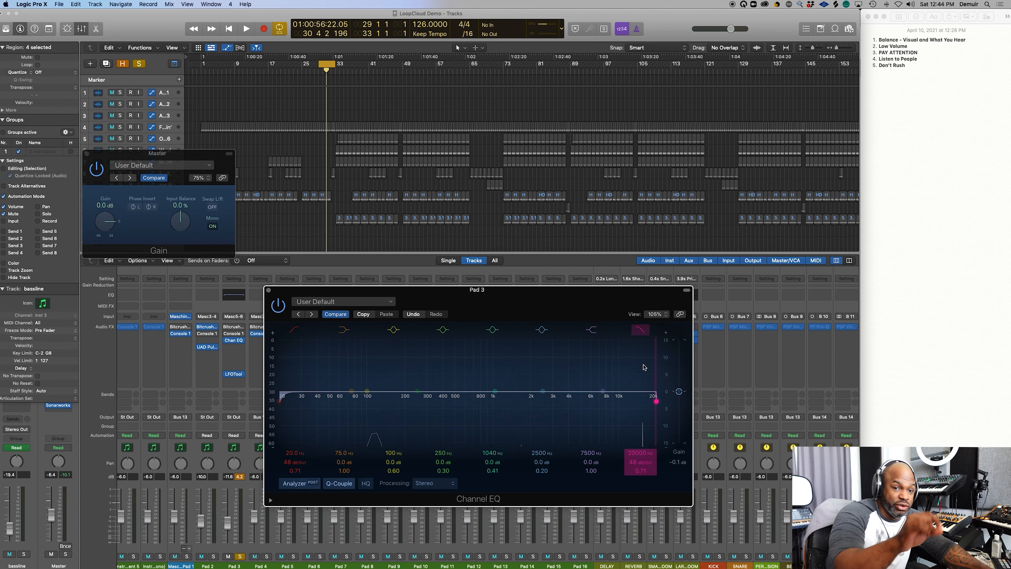
pyautogui.click(637, 380)
pyautogui.click(639, 409)
pyautogui.click(634, 415)
pyautogui.click(623, 397)
pyautogui.click(644, 398)
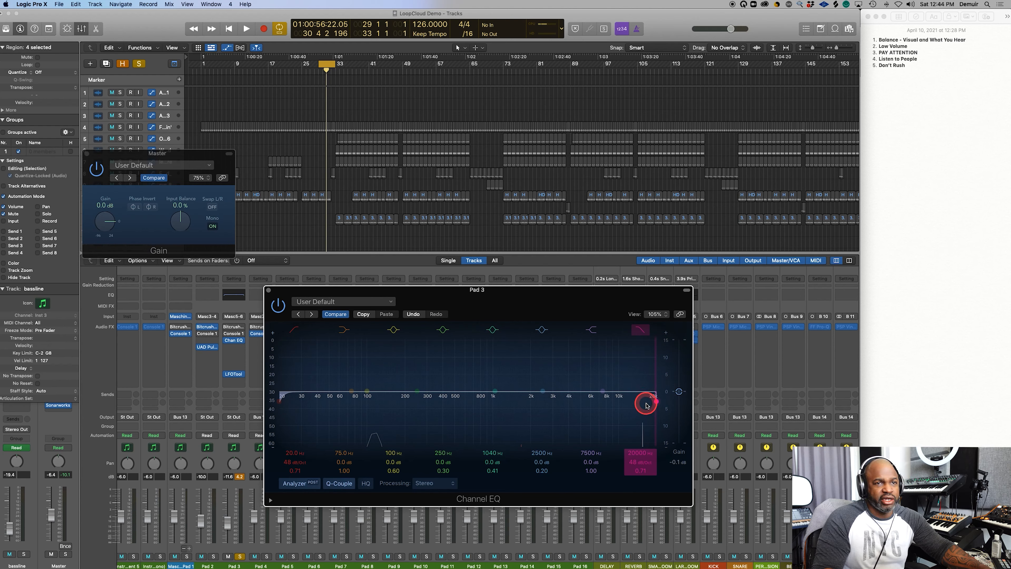
pyautogui.moveTo(589, 416); pyautogui.dragTo(648, 426)
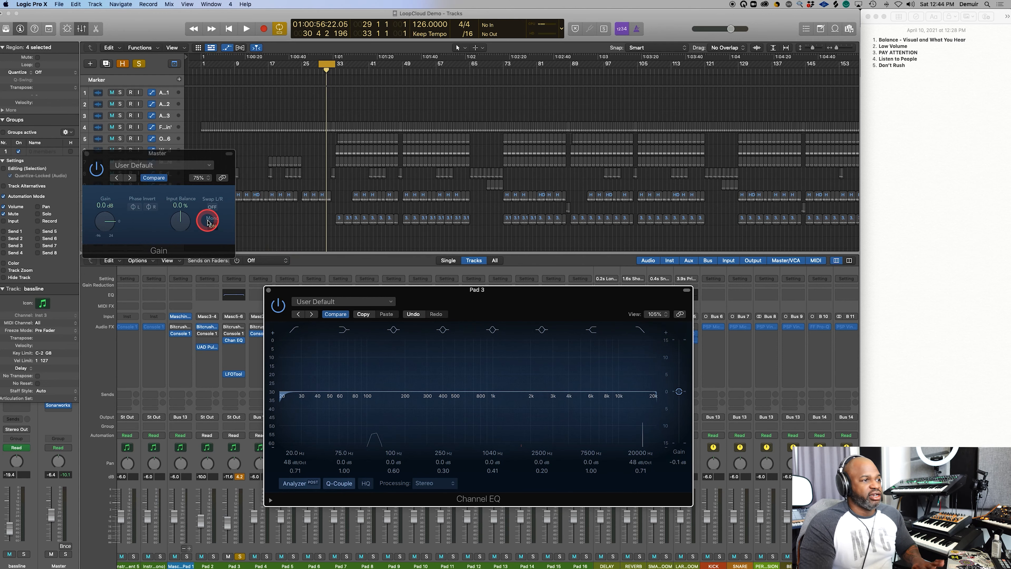
# Turn off Mono in the Master channel's Gain plug-in and play the soloed Pad 3.
pyautogui.click(213, 226)
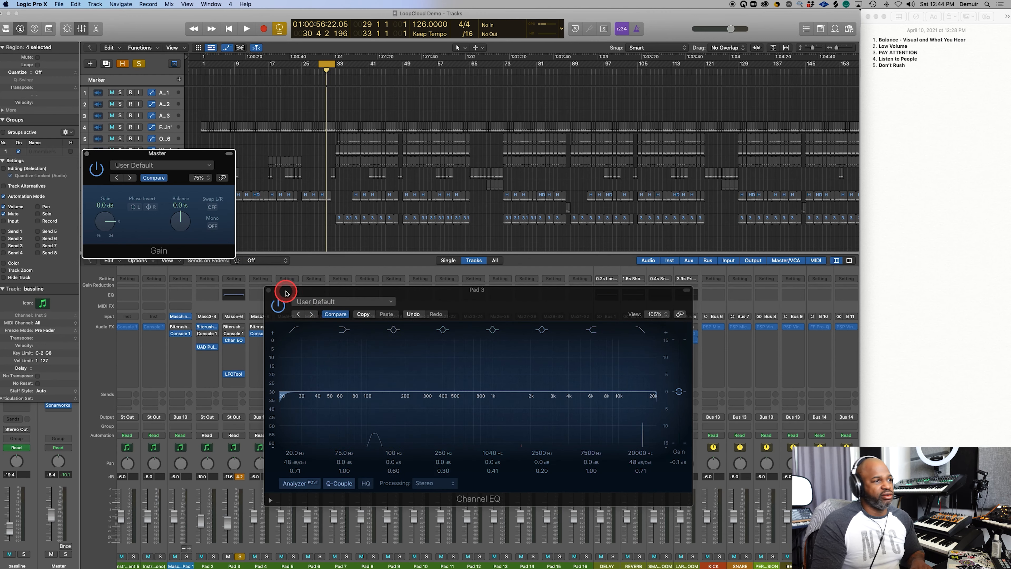
pyautogui.press('space')
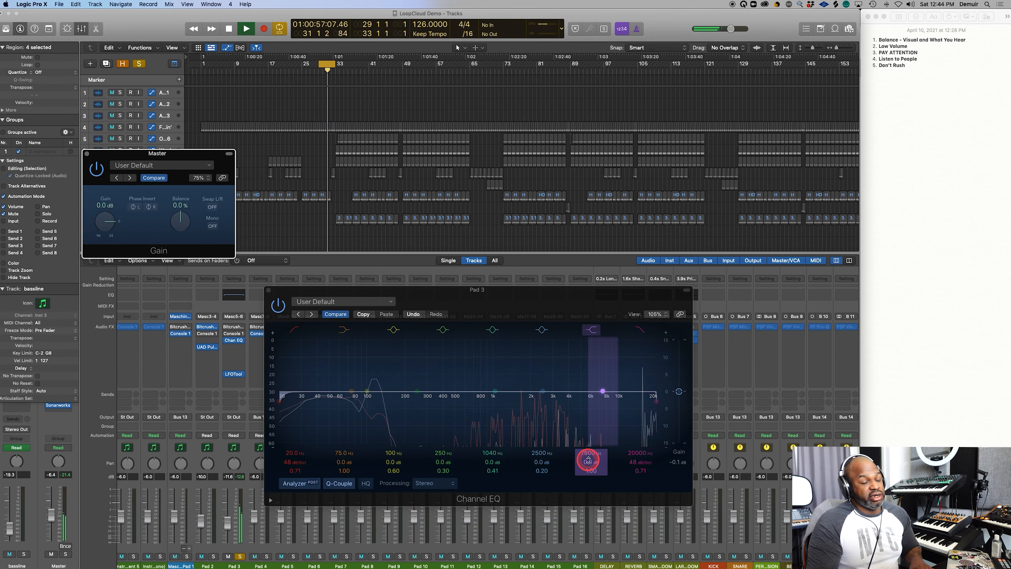
# Raise the gain of Pad 3's 7500 Hz Channel EQ high shelf to +1.4 dB, and stop playback.
pyautogui.moveTo(610, 464); pyautogui.dragTo(589, 459)
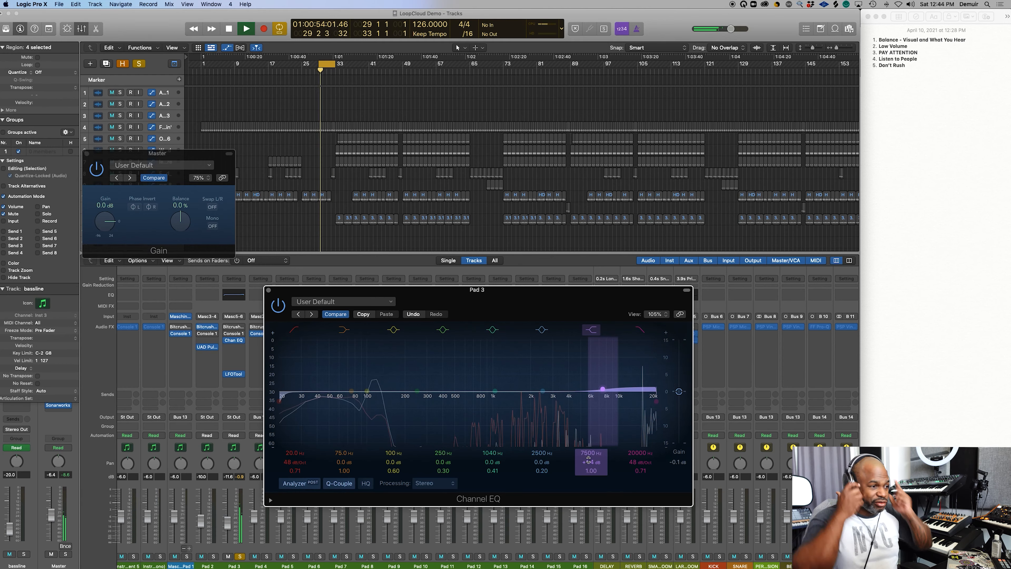
pyautogui.press('space')
# Set Pad 3's Channel EQ high cut to 2320 Hz and low cut to 256 Hz during playback, and close the EQ.
pyautogui.click(642, 402)
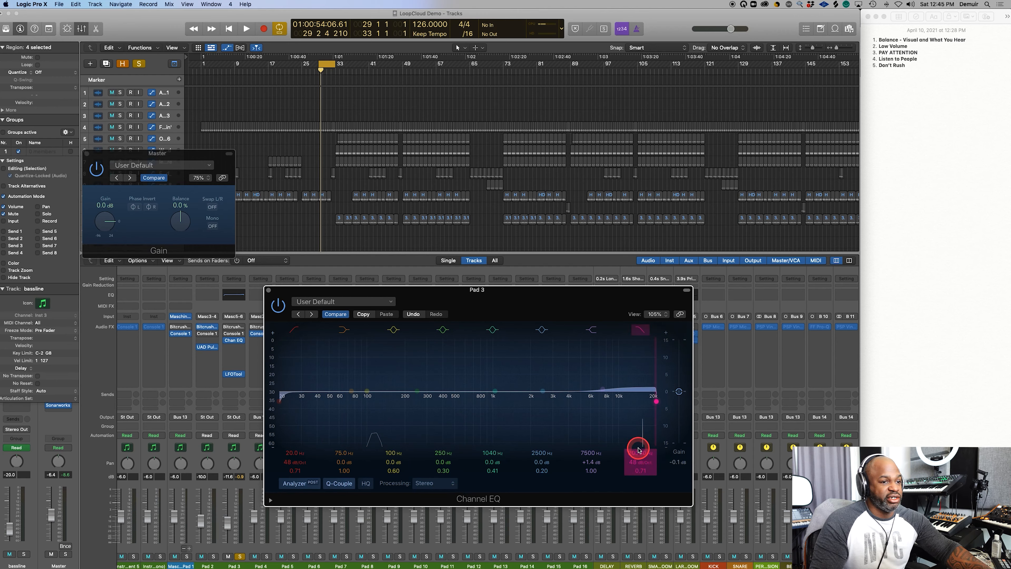
pyautogui.moveTo(638, 450); pyautogui.dragTo(637, 450)
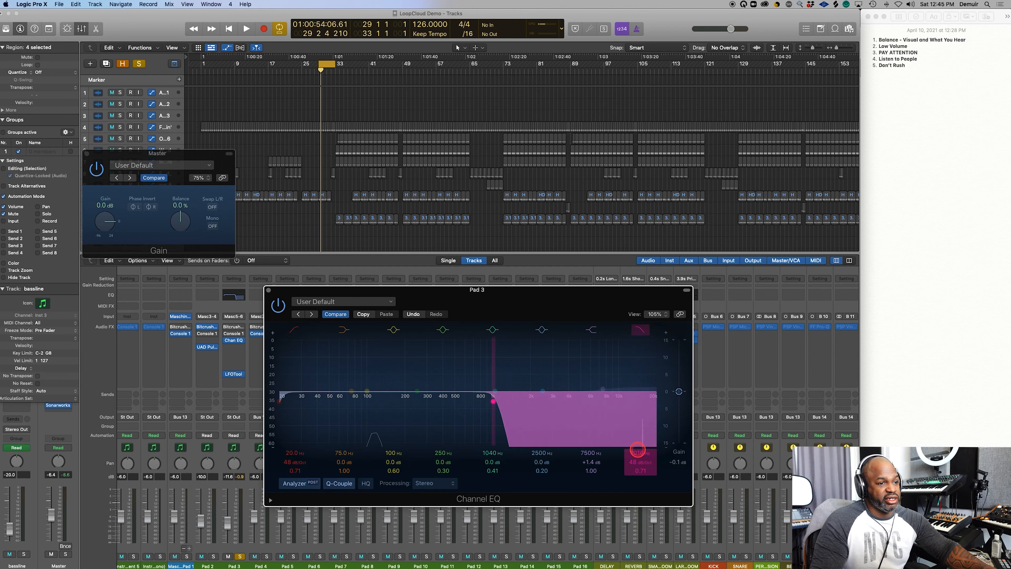
pyautogui.press('space')
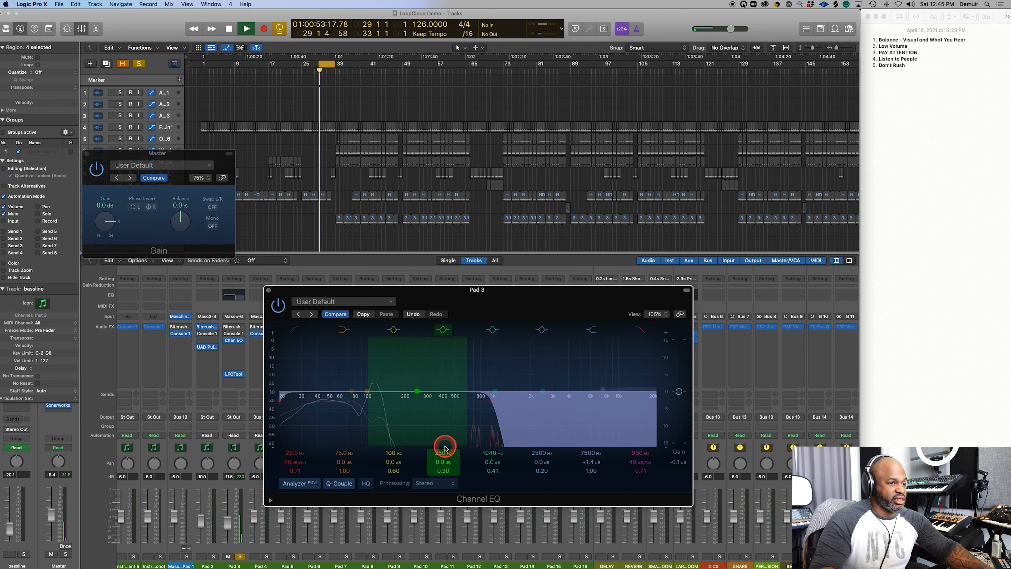
pyautogui.moveTo(638, 449); pyautogui.dragTo(638, 450)
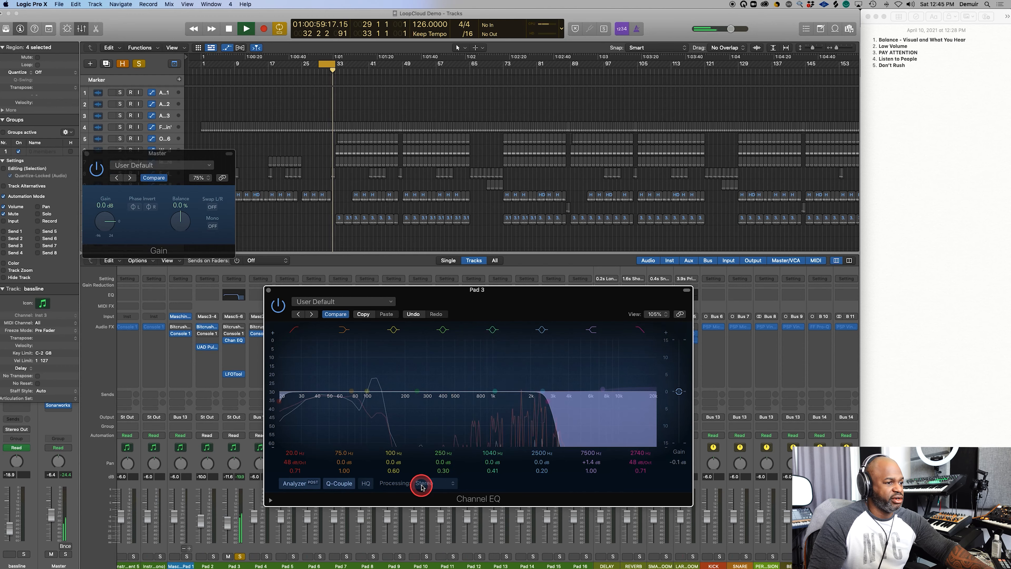
pyautogui.moveTo(290, 453); pyautogui.dragTo(290, 454)
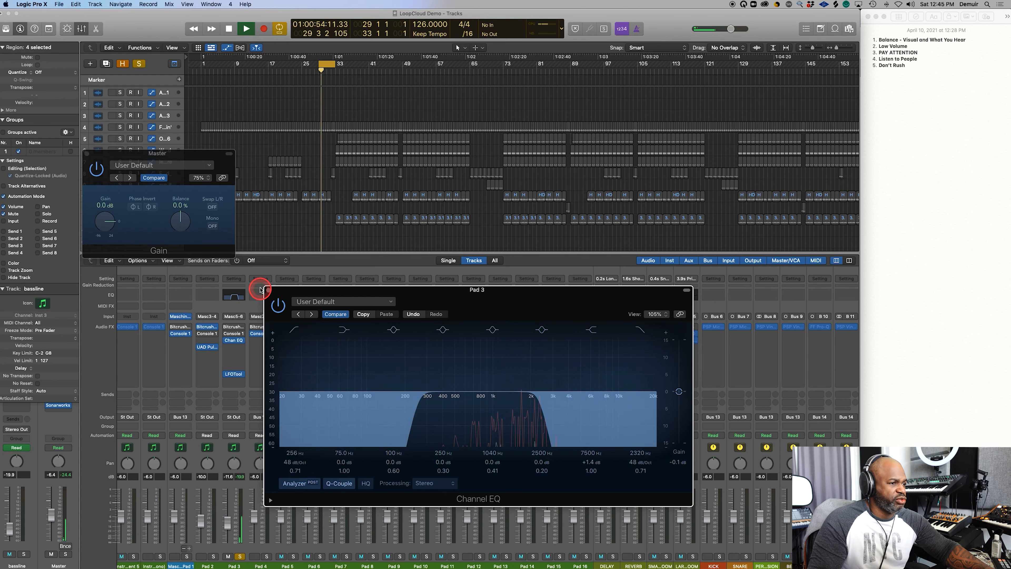
pyautogui.click(267, 292)
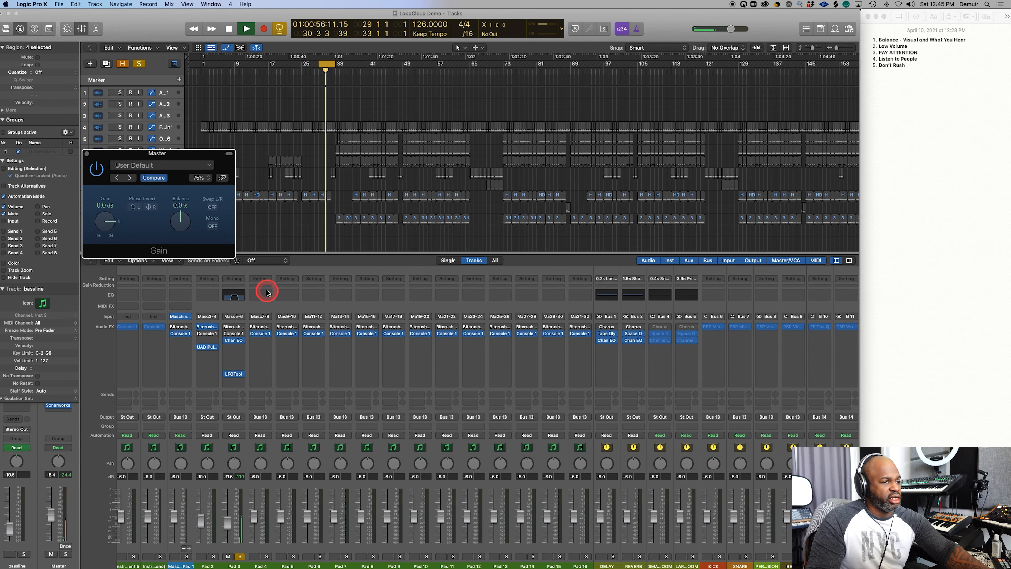
# Open Pad 3's Console 1 display during playback and lower its high cut to 2.1 kHz.
pyautogui.click(233, 347)
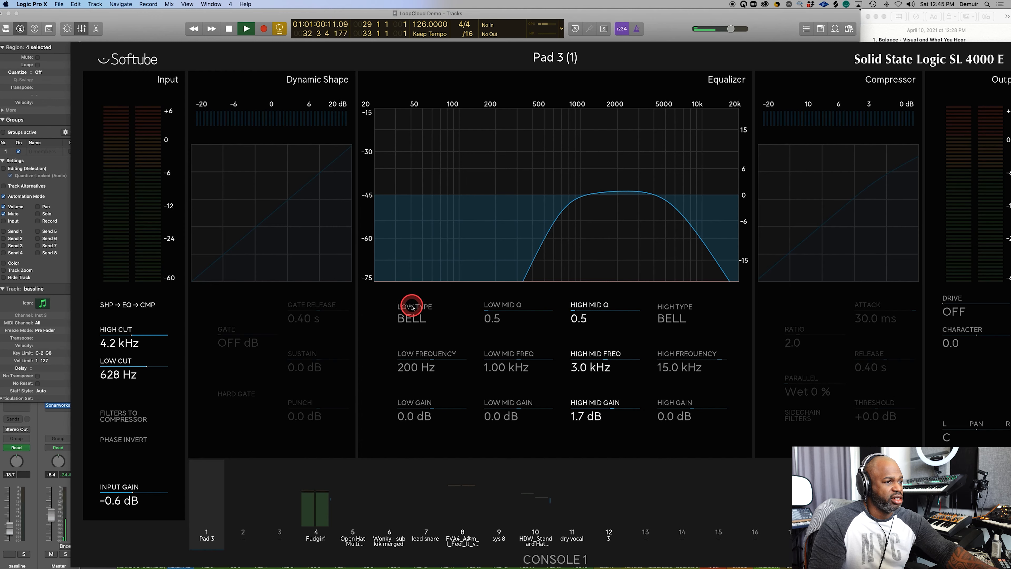
pyautogui.click(312, 353)
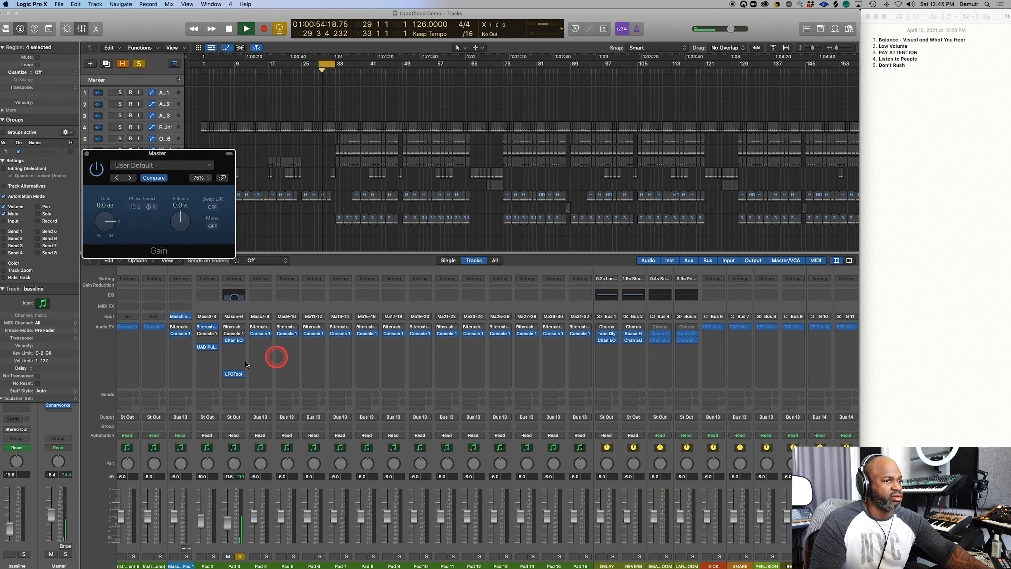
pyautogui.click(226, 334)
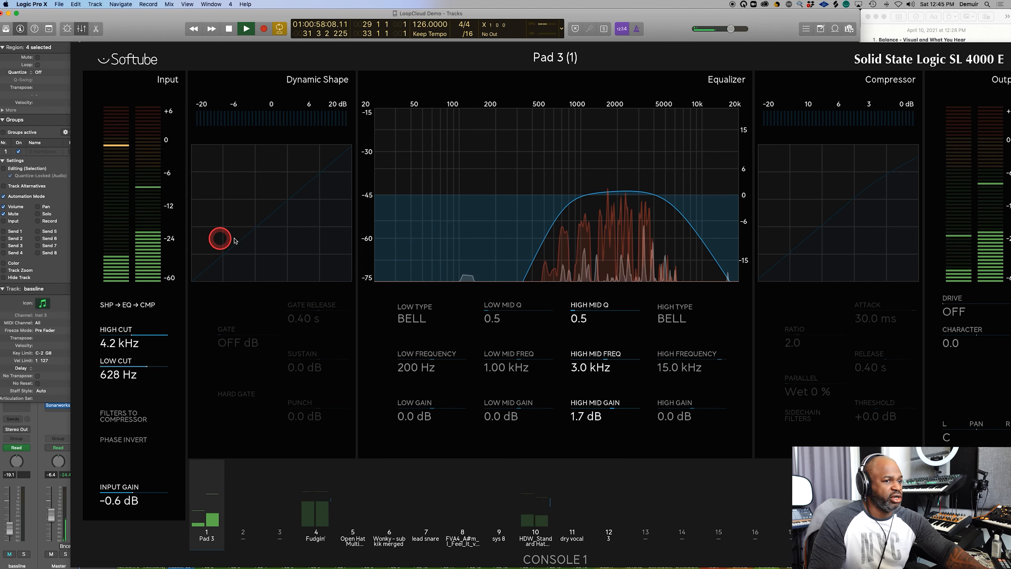
pyautogui.click(632, 215)
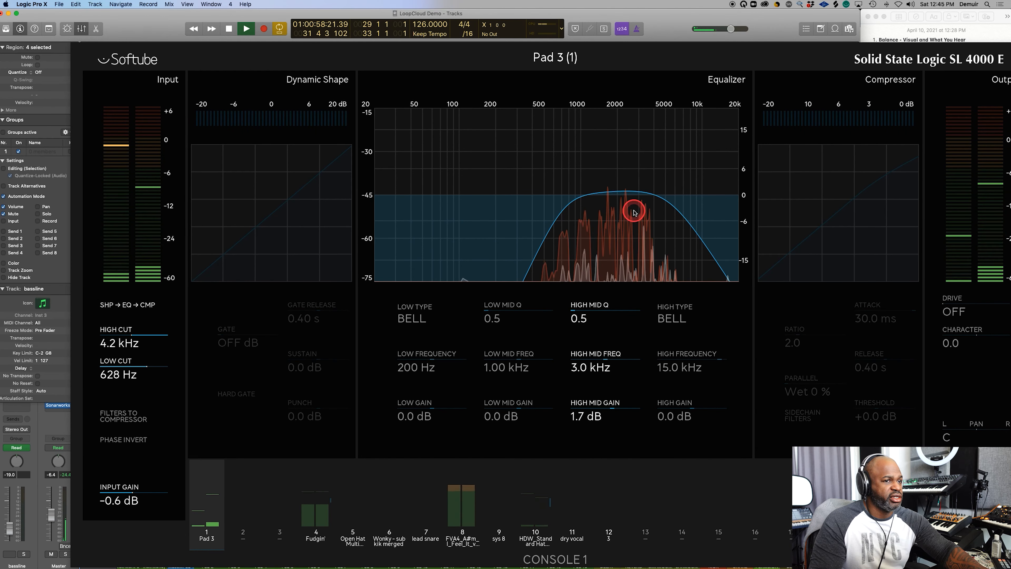
pyautogui.click(148, 250)
# Turn on Mono in the Master channel's Gain plug-in, and unsolo Pad 3 to hear it in the full mix.
pyautogui.click(213, 226)
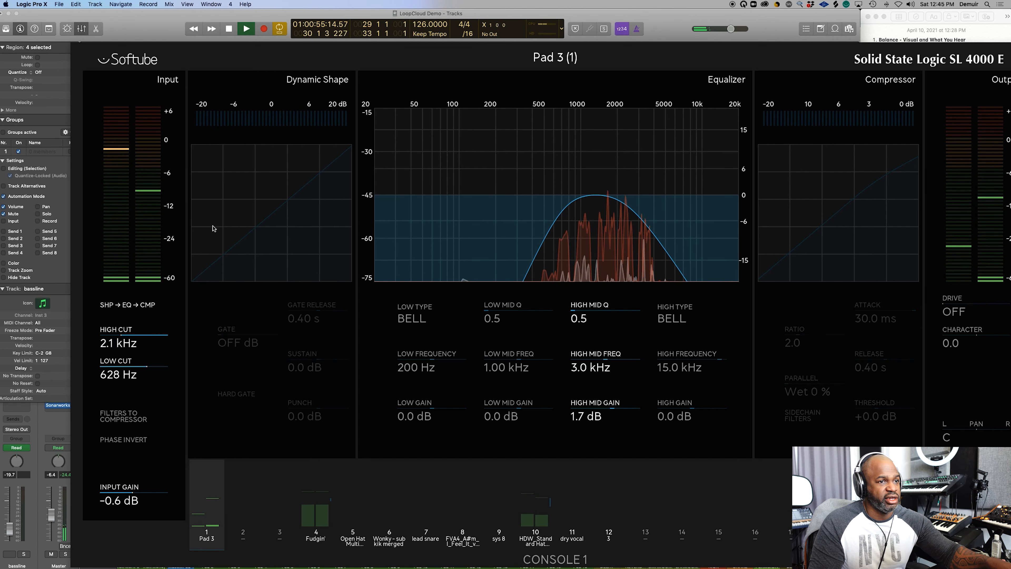
pyautogui.click(239, 220)
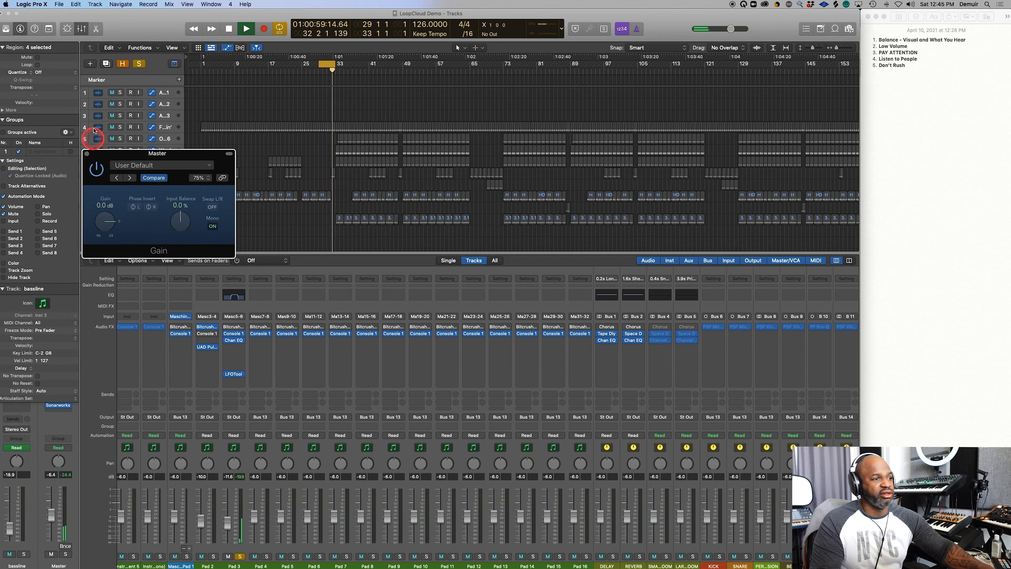
pyautogui.click(239, 556)
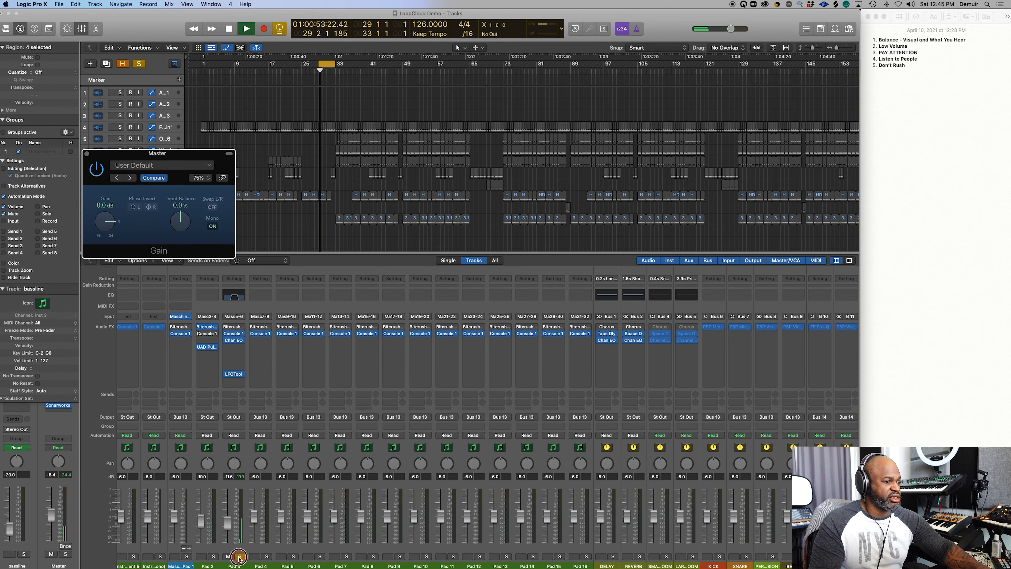
pyautogui.click(255, 517)
pyautogui.click(234, 520)
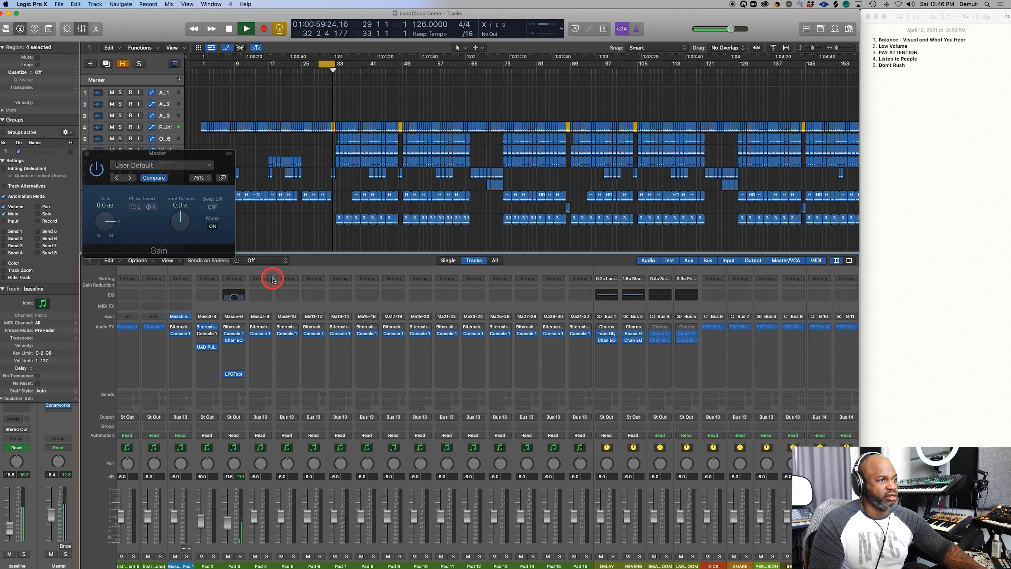
pyautogui.click(367, 223)
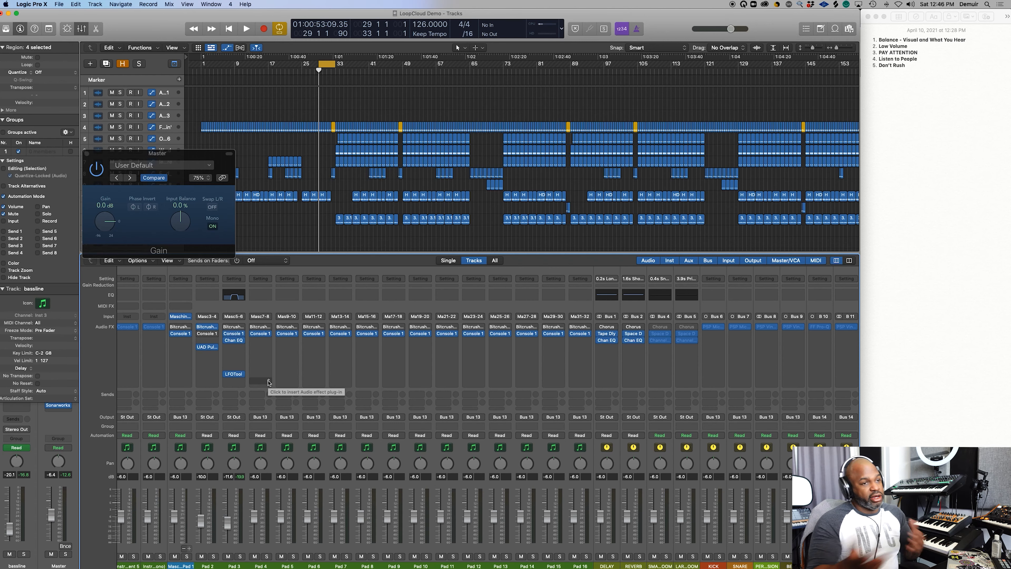
pyautogui.moveTo(373, 269)
pyautogui.mouseDown()
pyautogui.moveTo(298, 415)
pyautogui.moveTo(316, 424)
pyautogui.mouseUp()
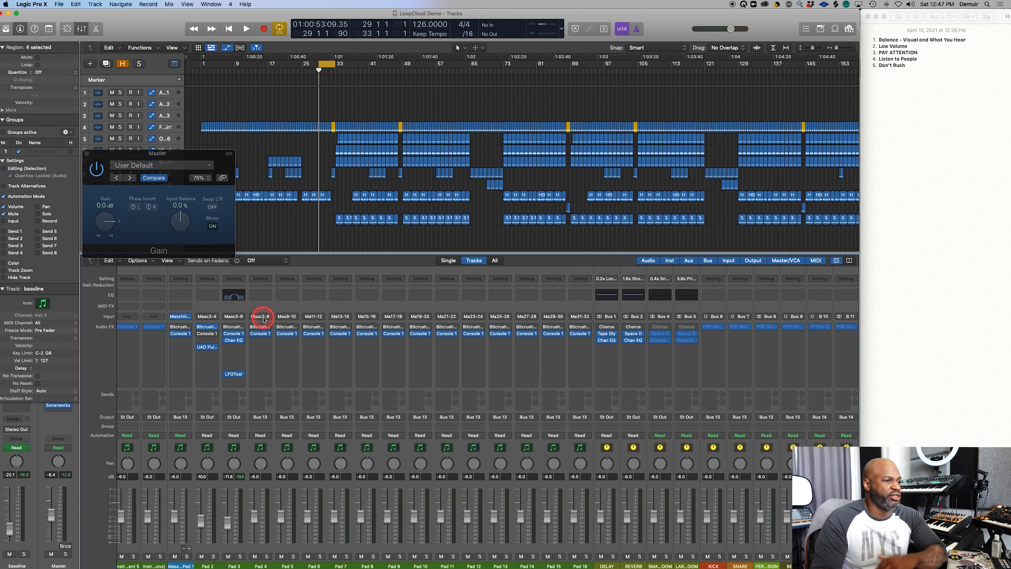
# Open Pad 3's Channel EQ, mute Pad 3, and reset the EQ's high cut to 20000 Hz.
pyautogui.click(235, 342)
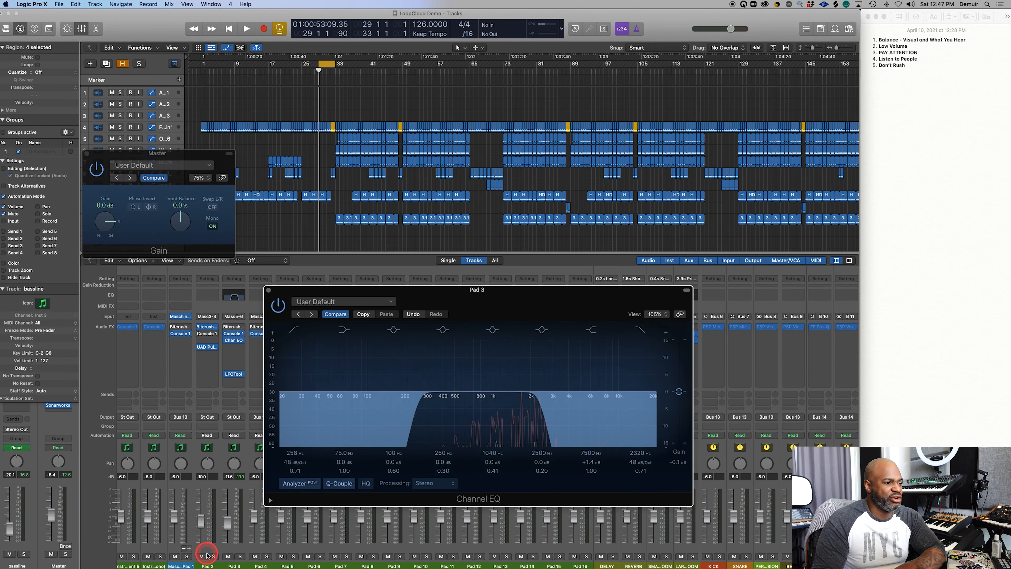
pyautogui.click(228, 556)
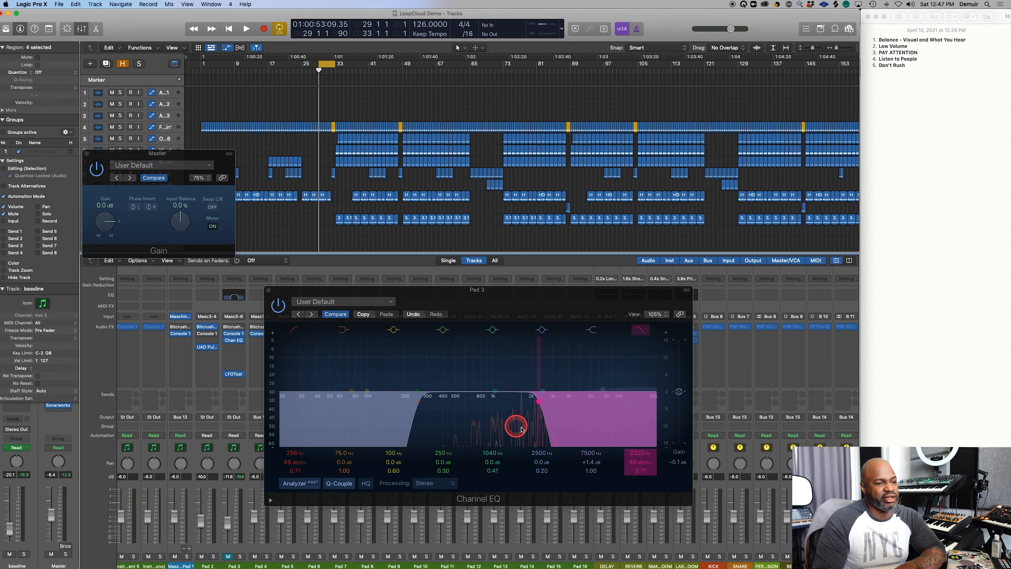
pyautogui.moveTo(637, 452); pyautogui.dragTo(636, 450)
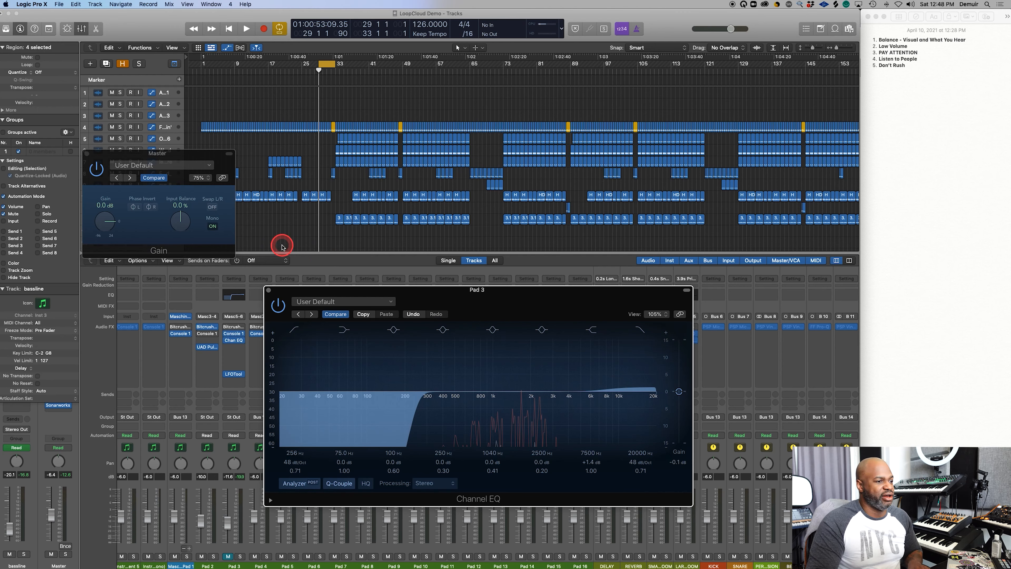
# Mute track 4 and move the Master's Gain window clear of the track list.
pyautogui.moveTo(144, 155); pyautogui.dragTo(114, 188)
pyautogui.click(112, 127)
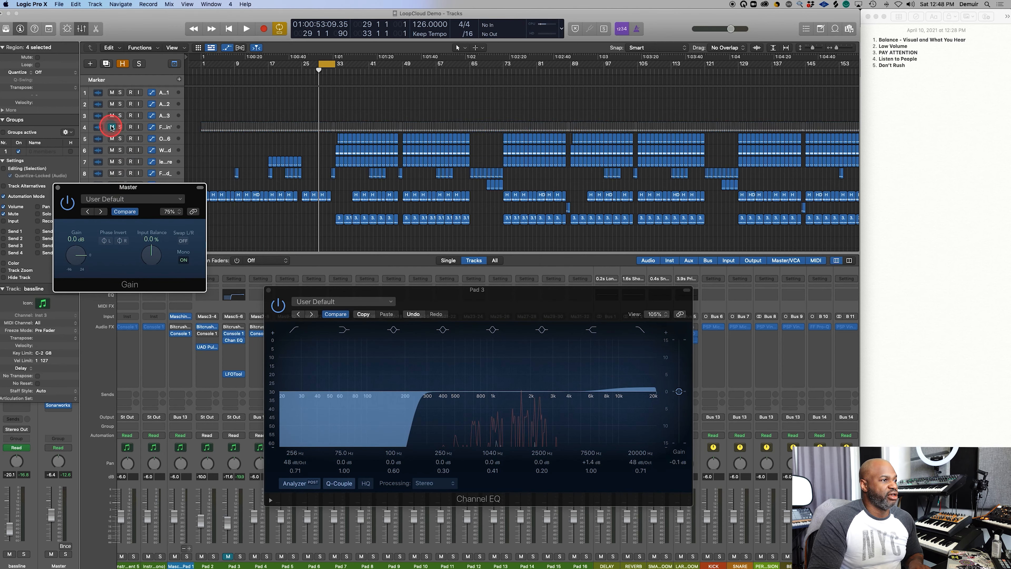
pyautogui.moveTo(111, 189); pyautogui.dragTo(94, 268)
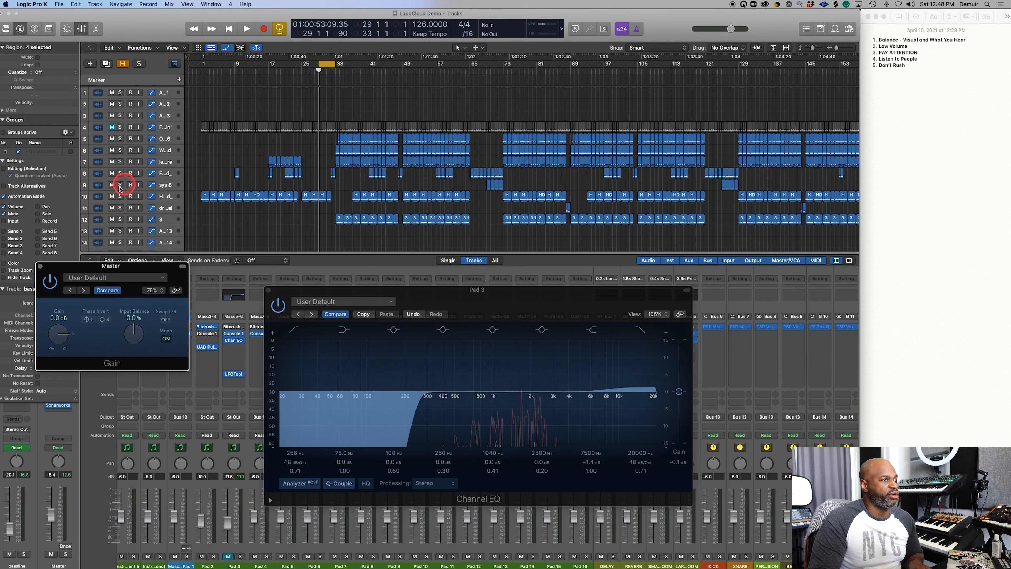
# Play the mix, solo Pad 3 to check its high end in Channel EQ, and stop playback.
pyautogui.press('space')
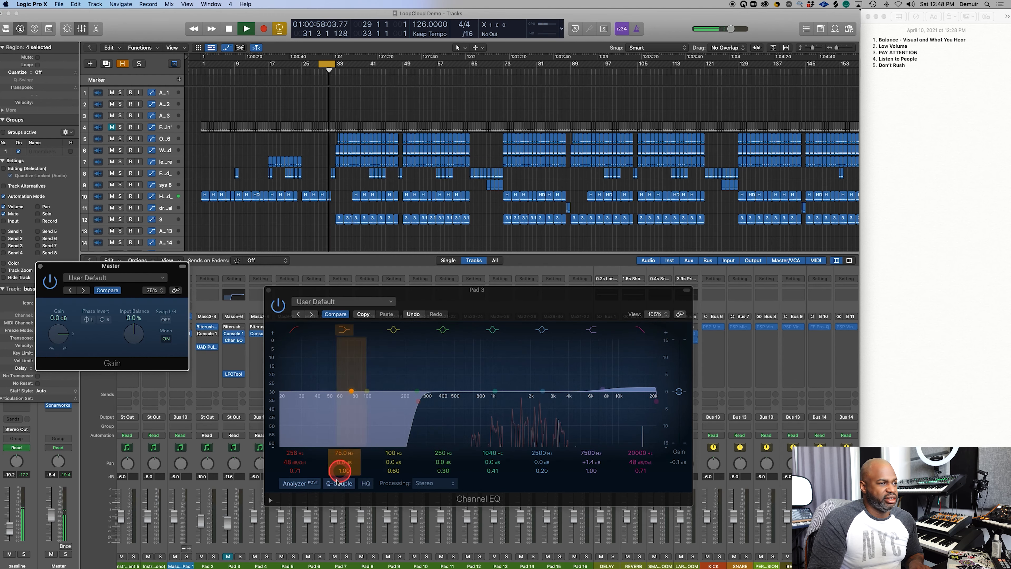
pyautogui.click(241, 557)
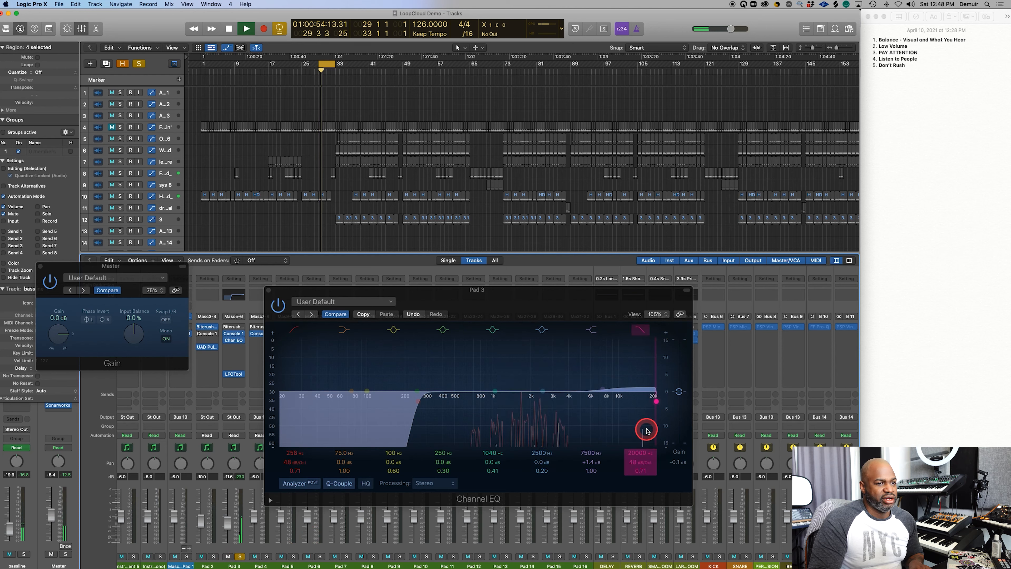
pyautogui.press('space')
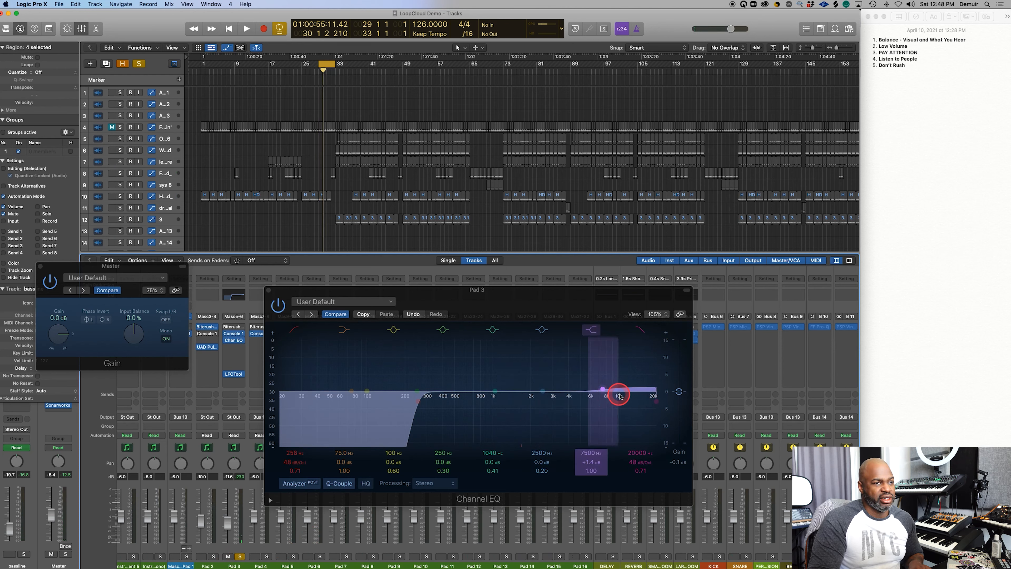
# Set Pad 3's Channel EQ high cut to 3240 Hz and move the EQ window over the tracks area.
pyautogui.moveTo(637, 451); pyautogui.dragTo(637, 474)
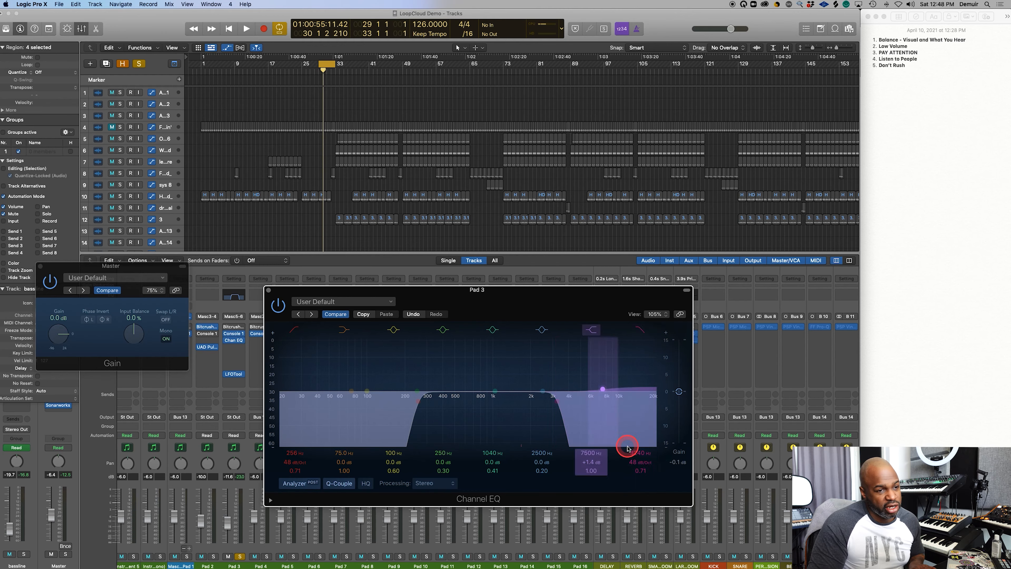
pyautogui.moveTo(450, 290); pyautogui.dragTo(565, 196)
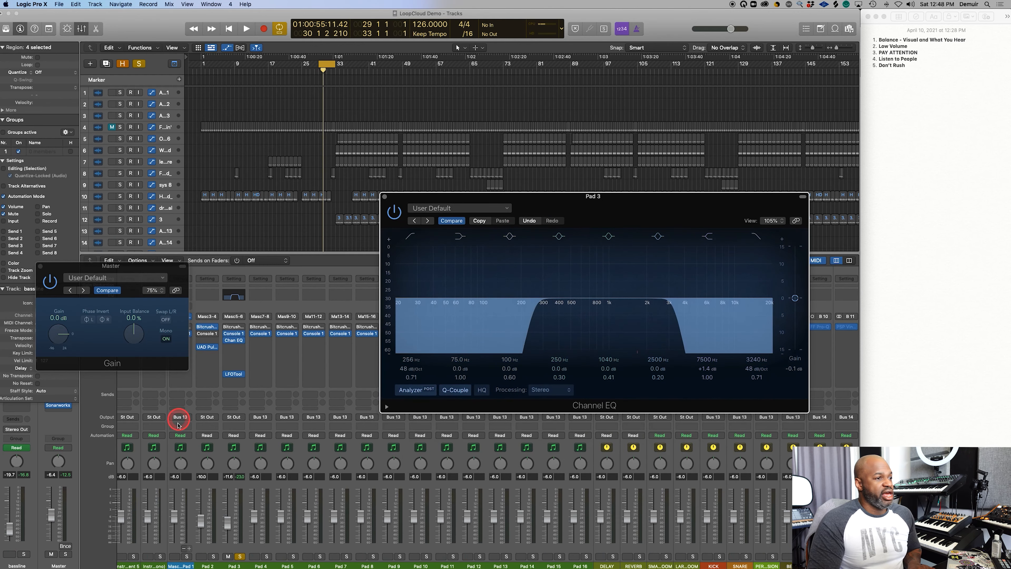
# View Pad 3's Console 1 plug-in, close it and the Channel EQ, and unsolo Pad 3.
pyautogui.click(235, 335)
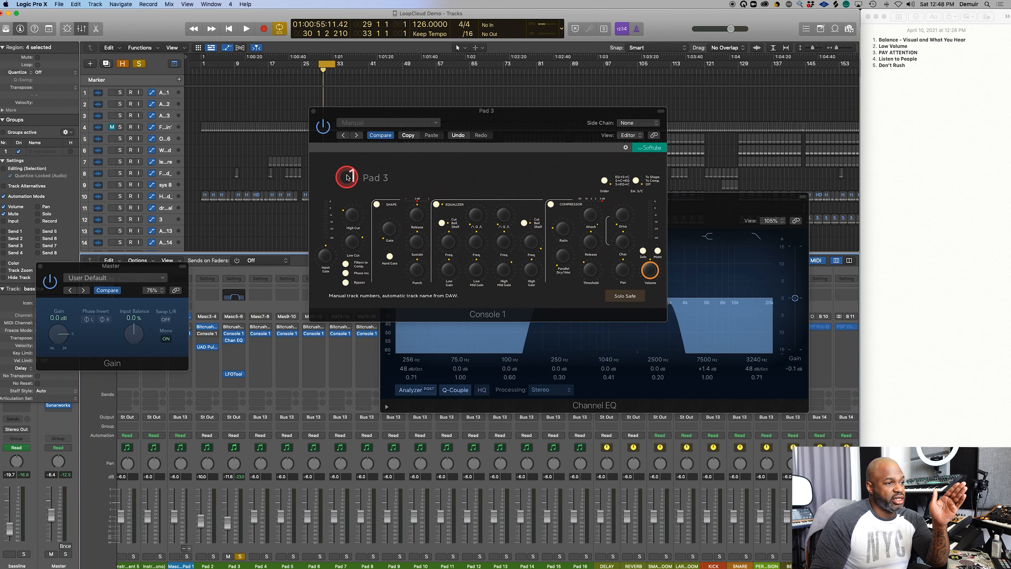
pyautogui.click(314, 111)
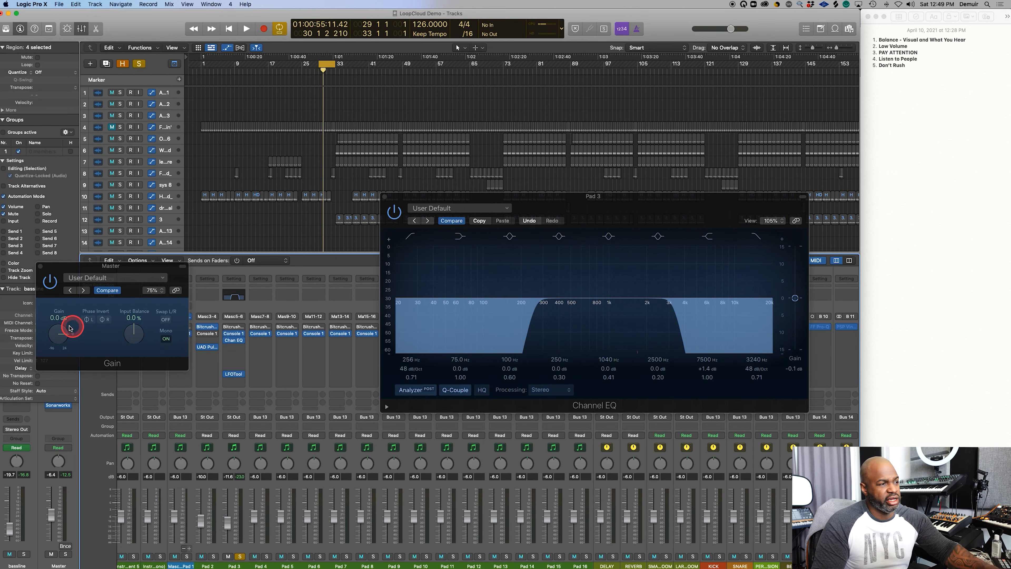
pyautogui.click(389, 200)
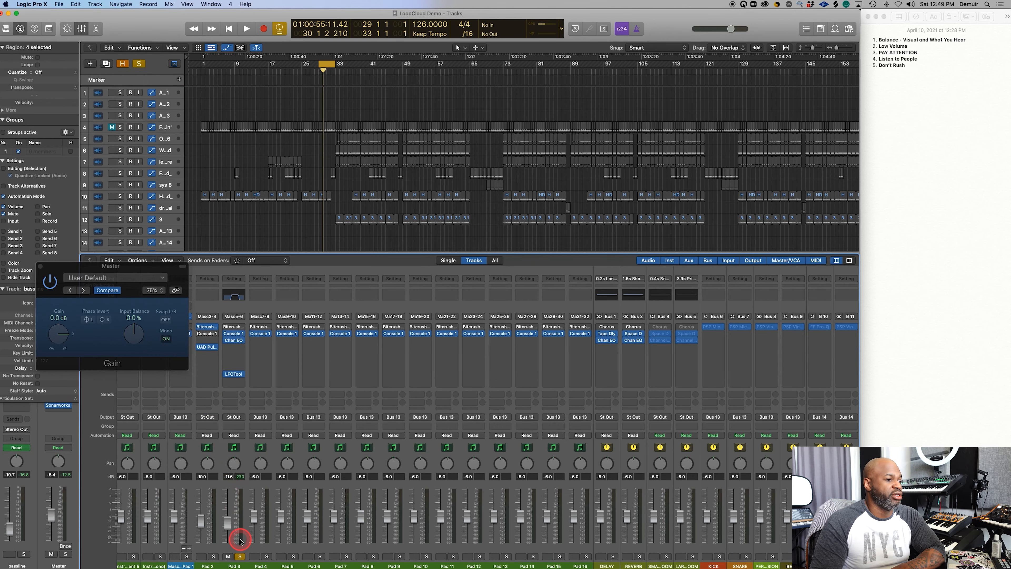
pyautogui.click(239, 556)
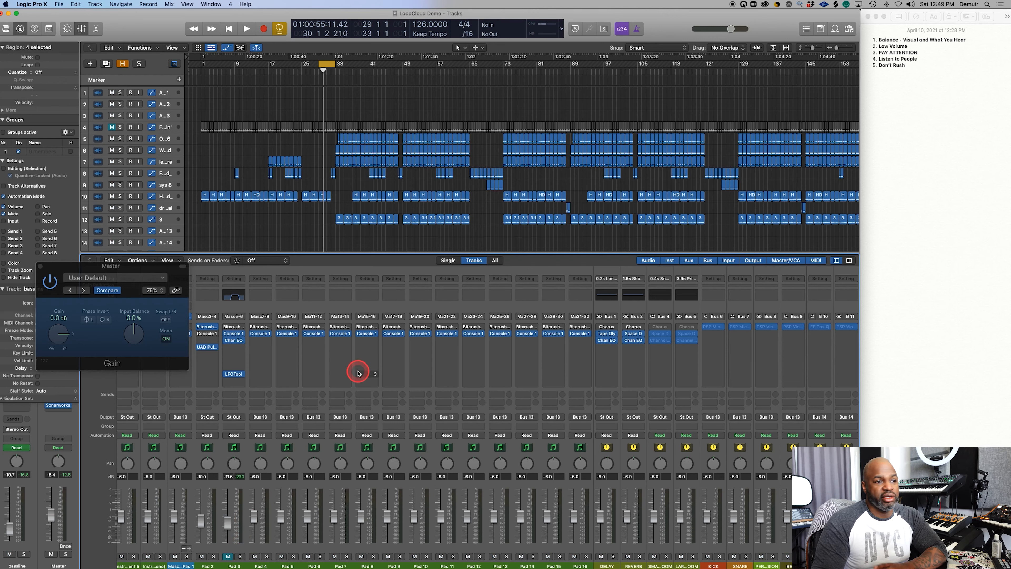